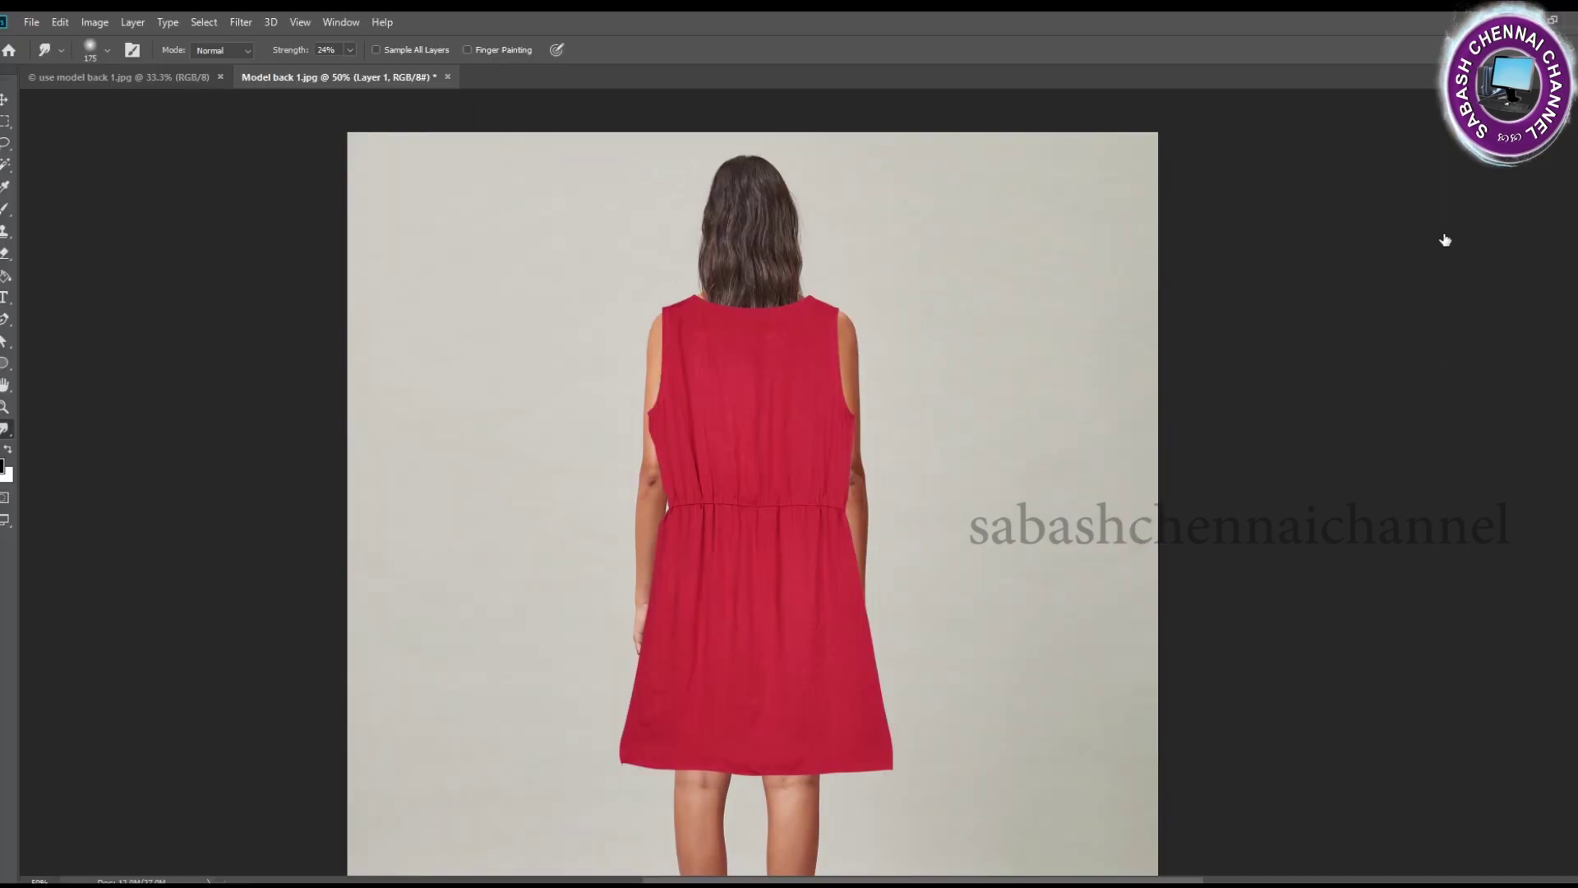
# - Switch the dress transform to Warp and pull its top corners toward the shoulders
pyautogui.click(740, 50)
pyautogui.hotkey('ctrl', '+')
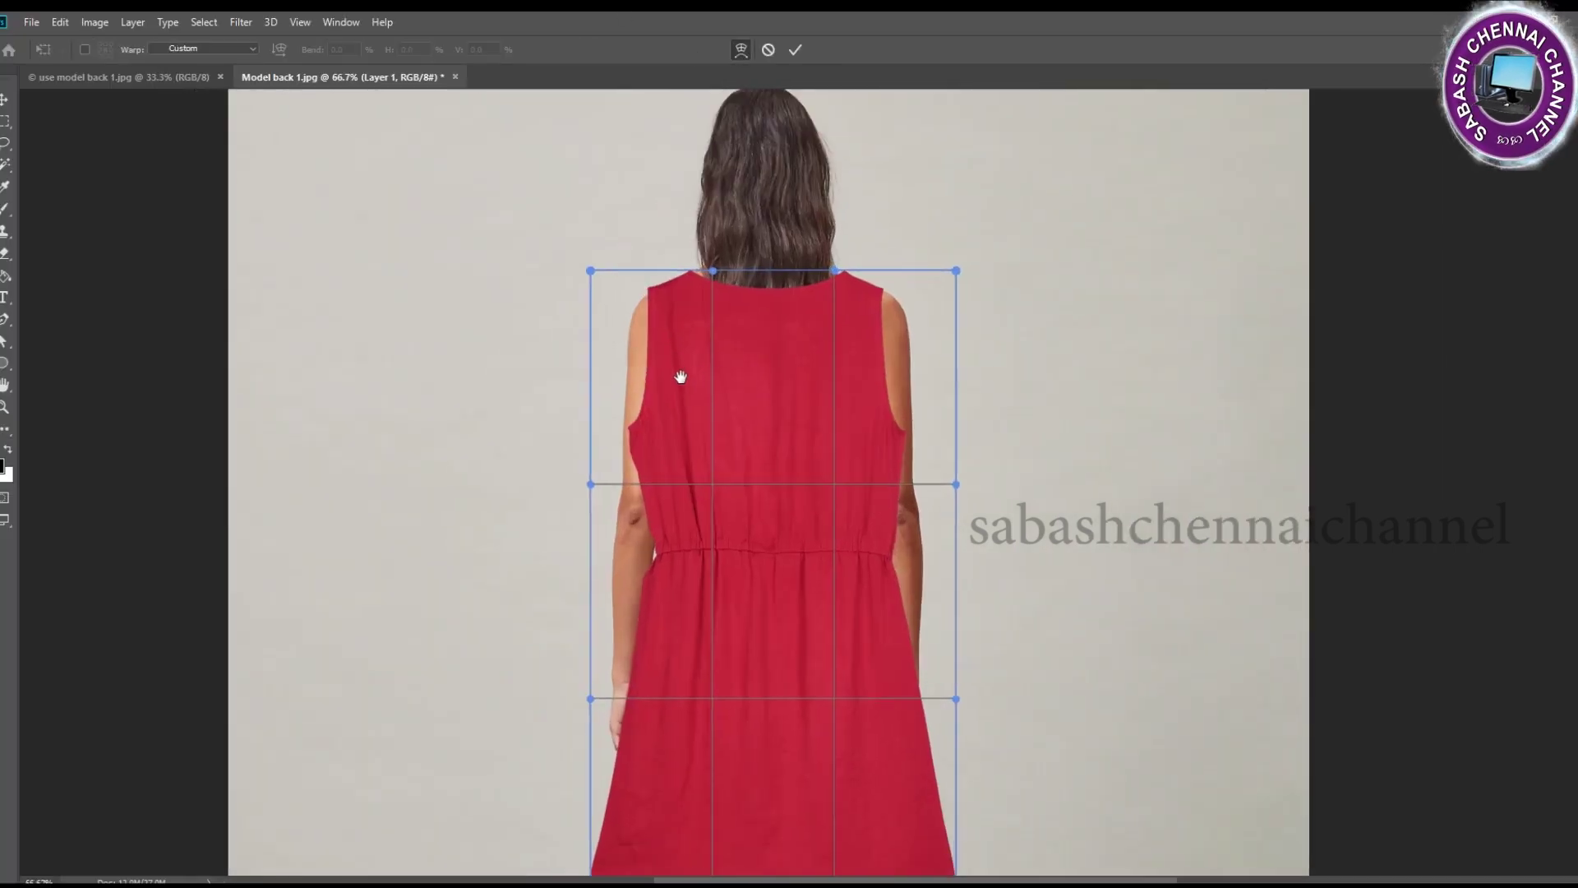
pyautogui.moveTo(965, 282); pyautogui.dragTo(960, 284)
pyautogui.moveTo(602, 286); pyautogui.dragTo(602, 281)
pyautogui.hotkey('ctrl', '+')
pyautogui.hotkey('ctrl', '+')
pyautogui.scroll(3, 694, 293)
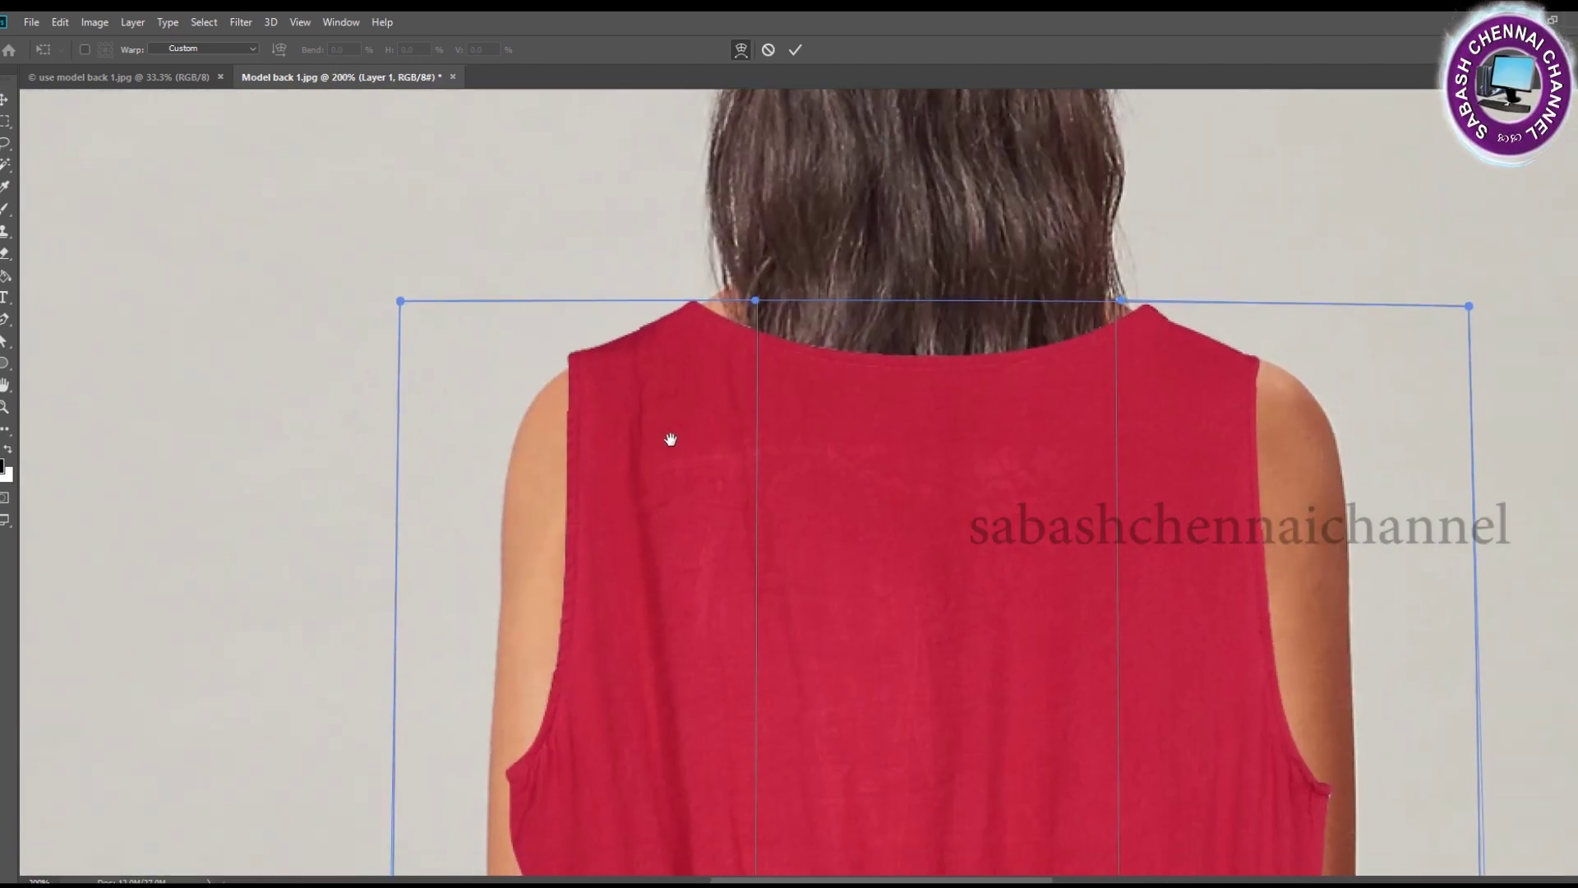
pyautogui.hscroll(1, 670, 441)
pyautogui.hscroll(2, 814, 398)
# - Refine the top-right shoulder corner of the dress and commit the warp
pyautogui.moveTo(1118, 300); pyautogui.dragTo(1115, 296)
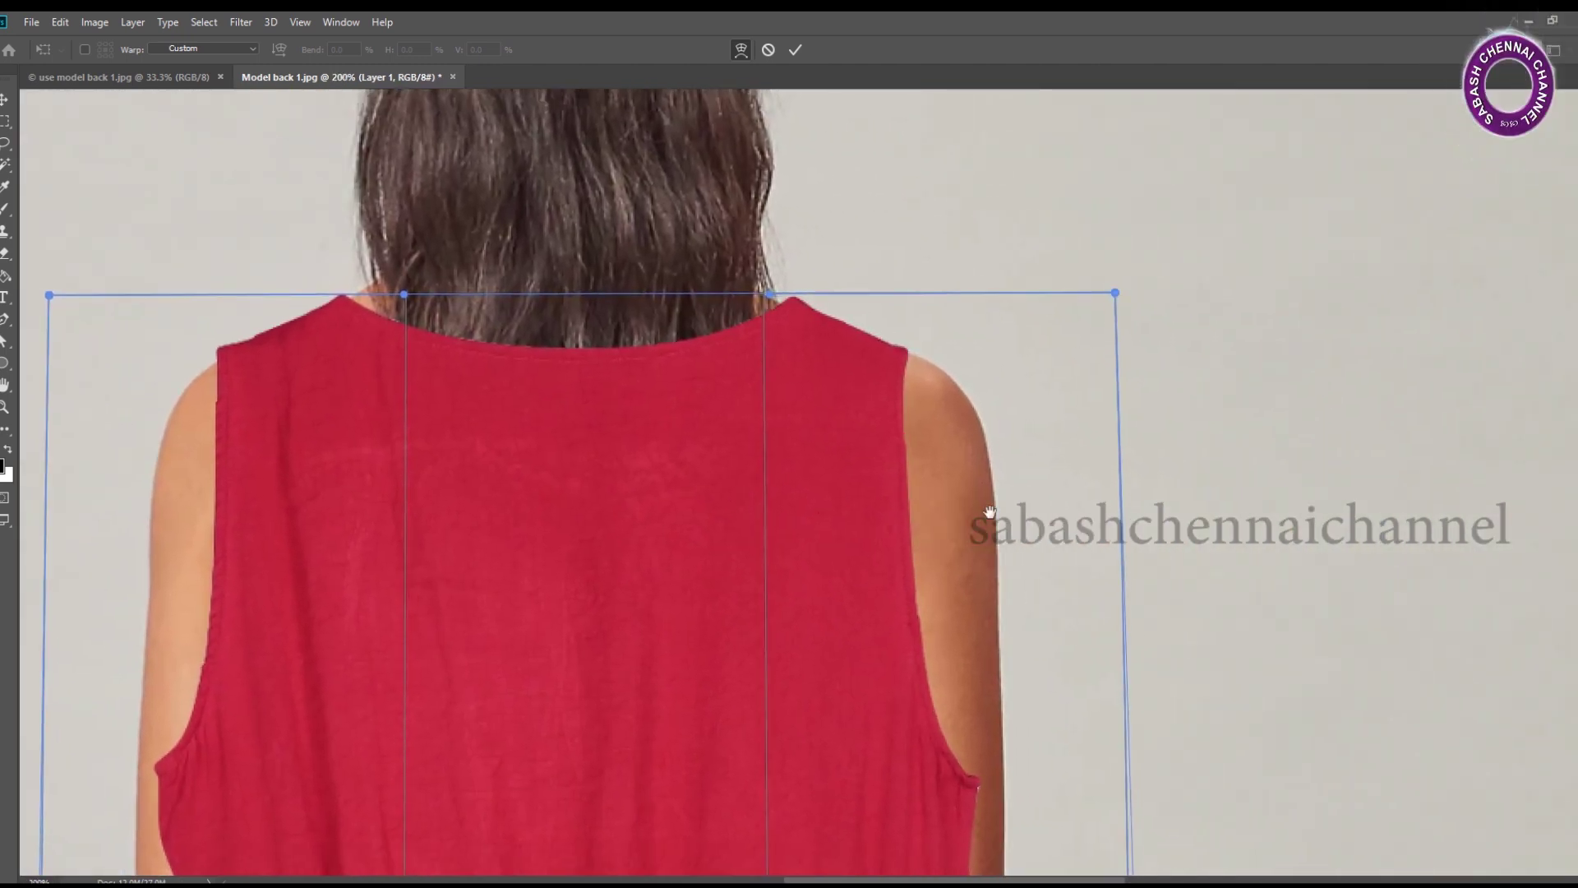
pyautogui.scroll(-5, 910, 482)
pyautogui.hscroll(-5, 909, 483)
pyautogui.hscroll(5, 877, 522)
pyautogui.hotkey('ctrl', '-')
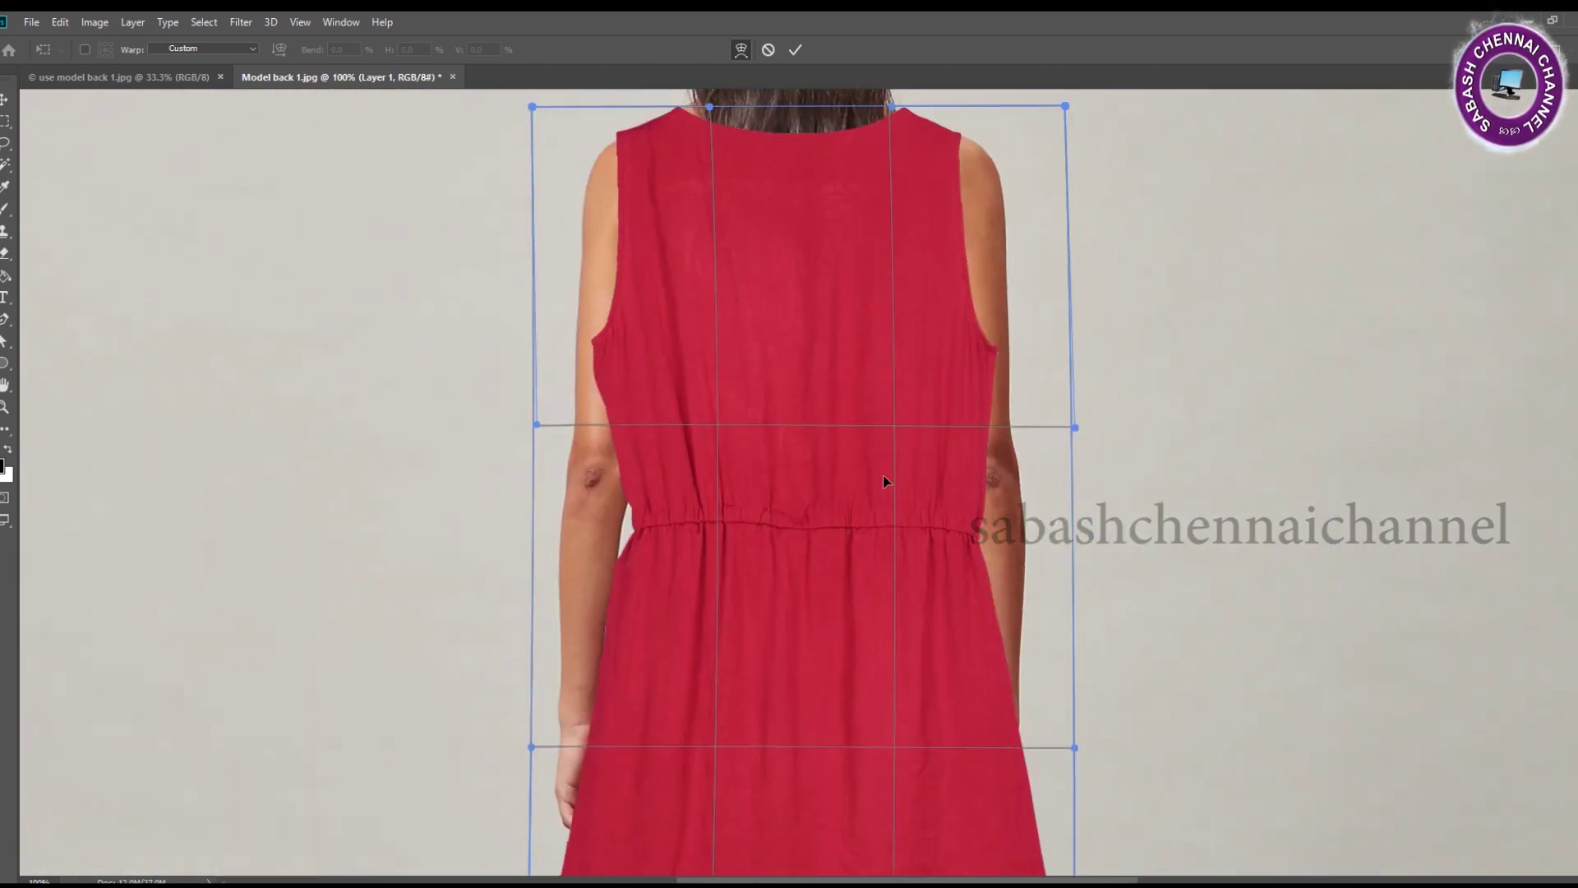
pyautogui.hscroll(3, 641, 524)
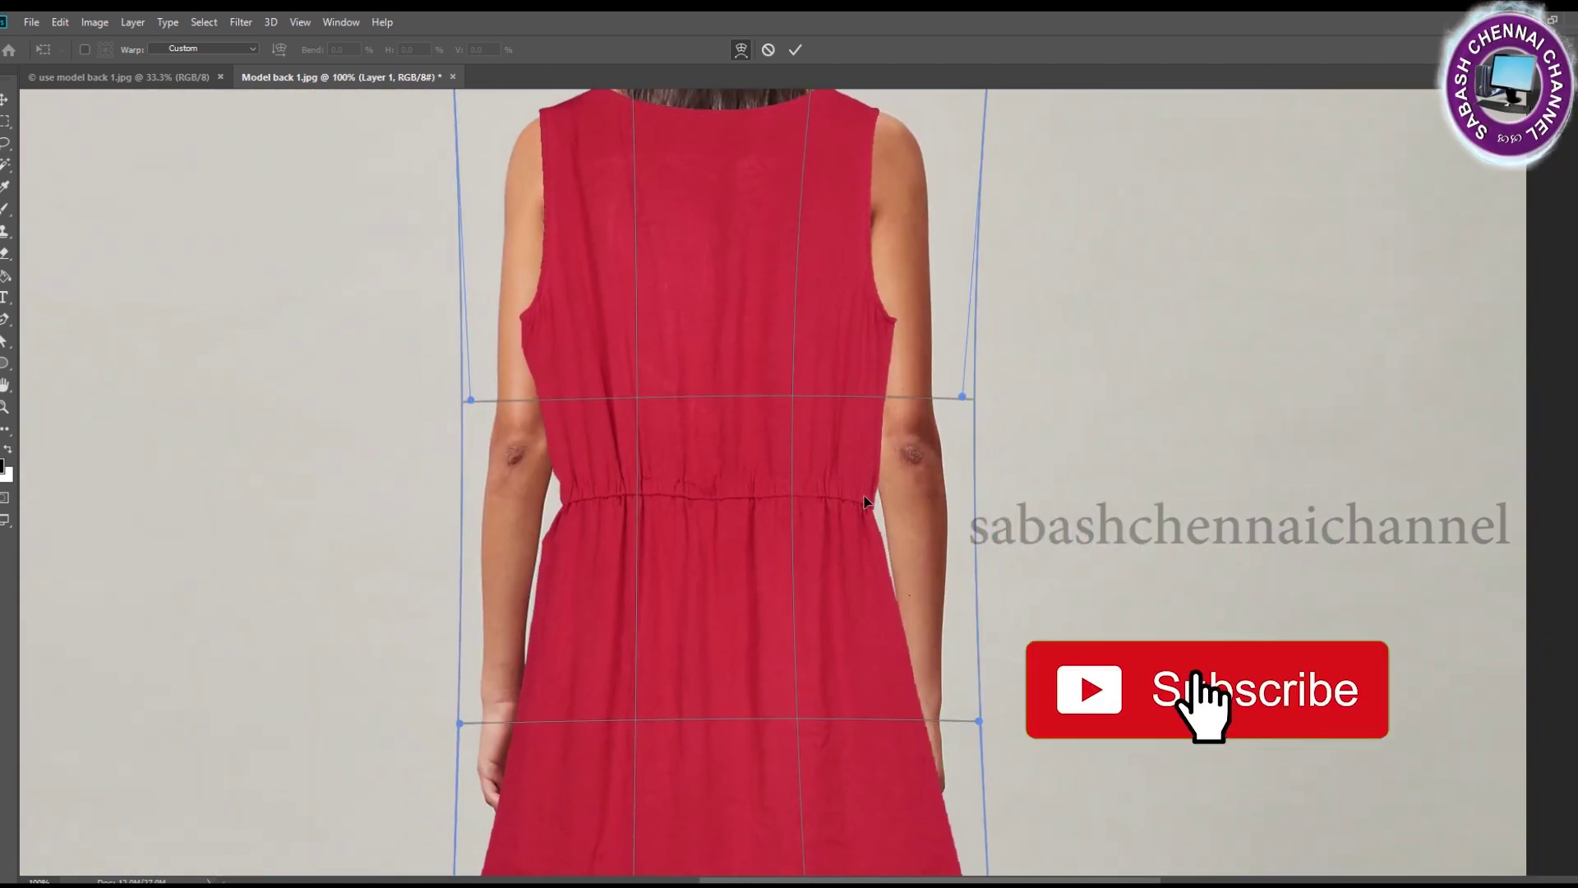
pyautogui.scroll(2, 827, 495)
pyautogui.scroll(2, 825, 485)
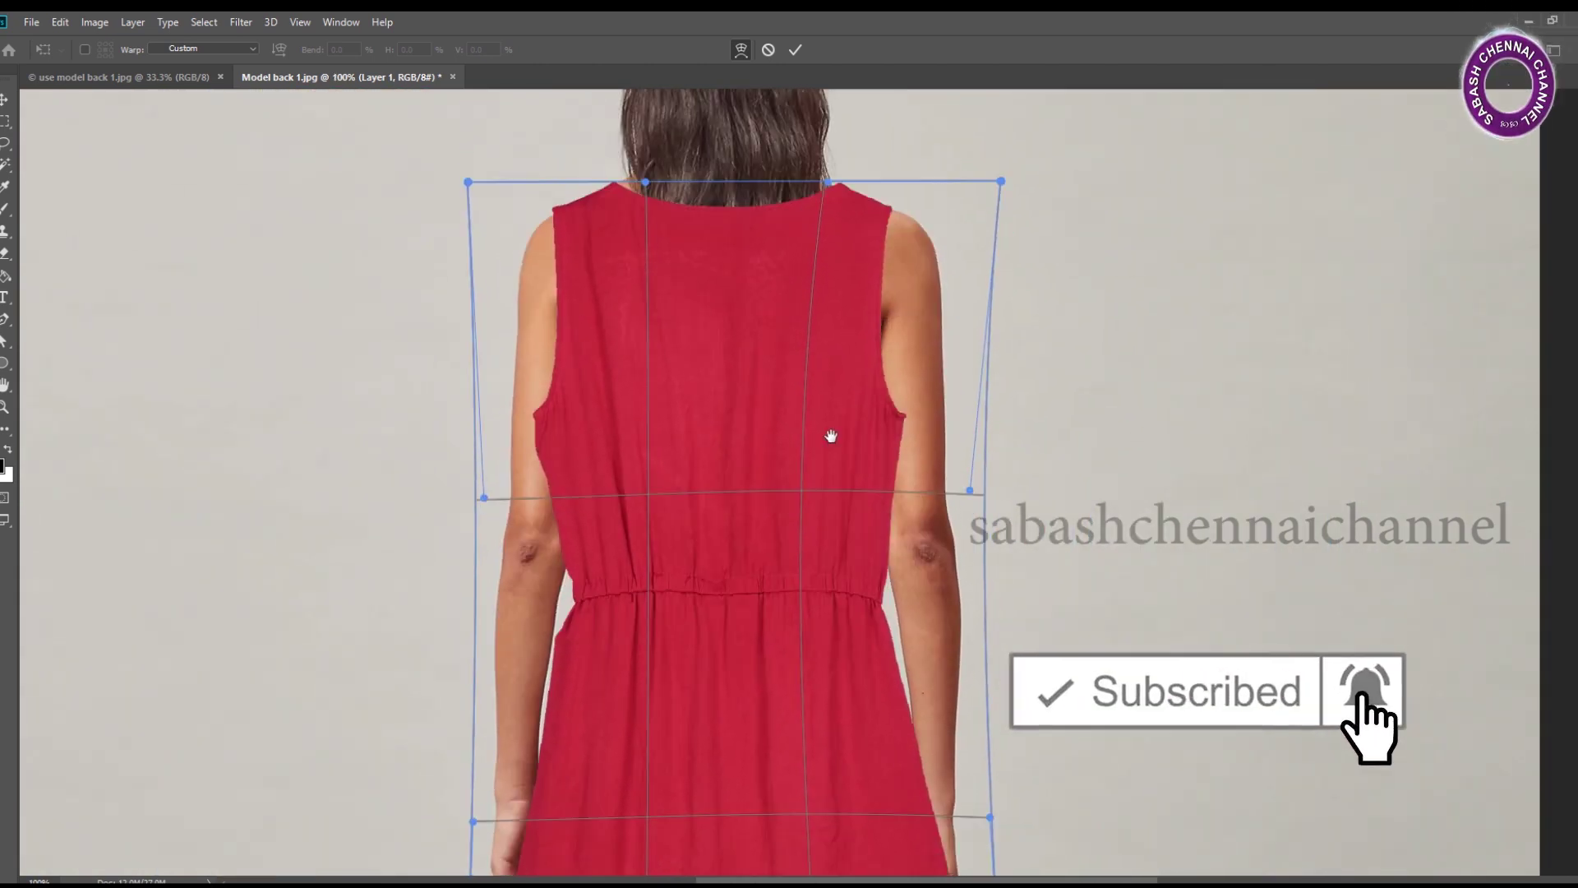
pyautogui.scroll(3, 819, 463)
pyautogui.press('Return')
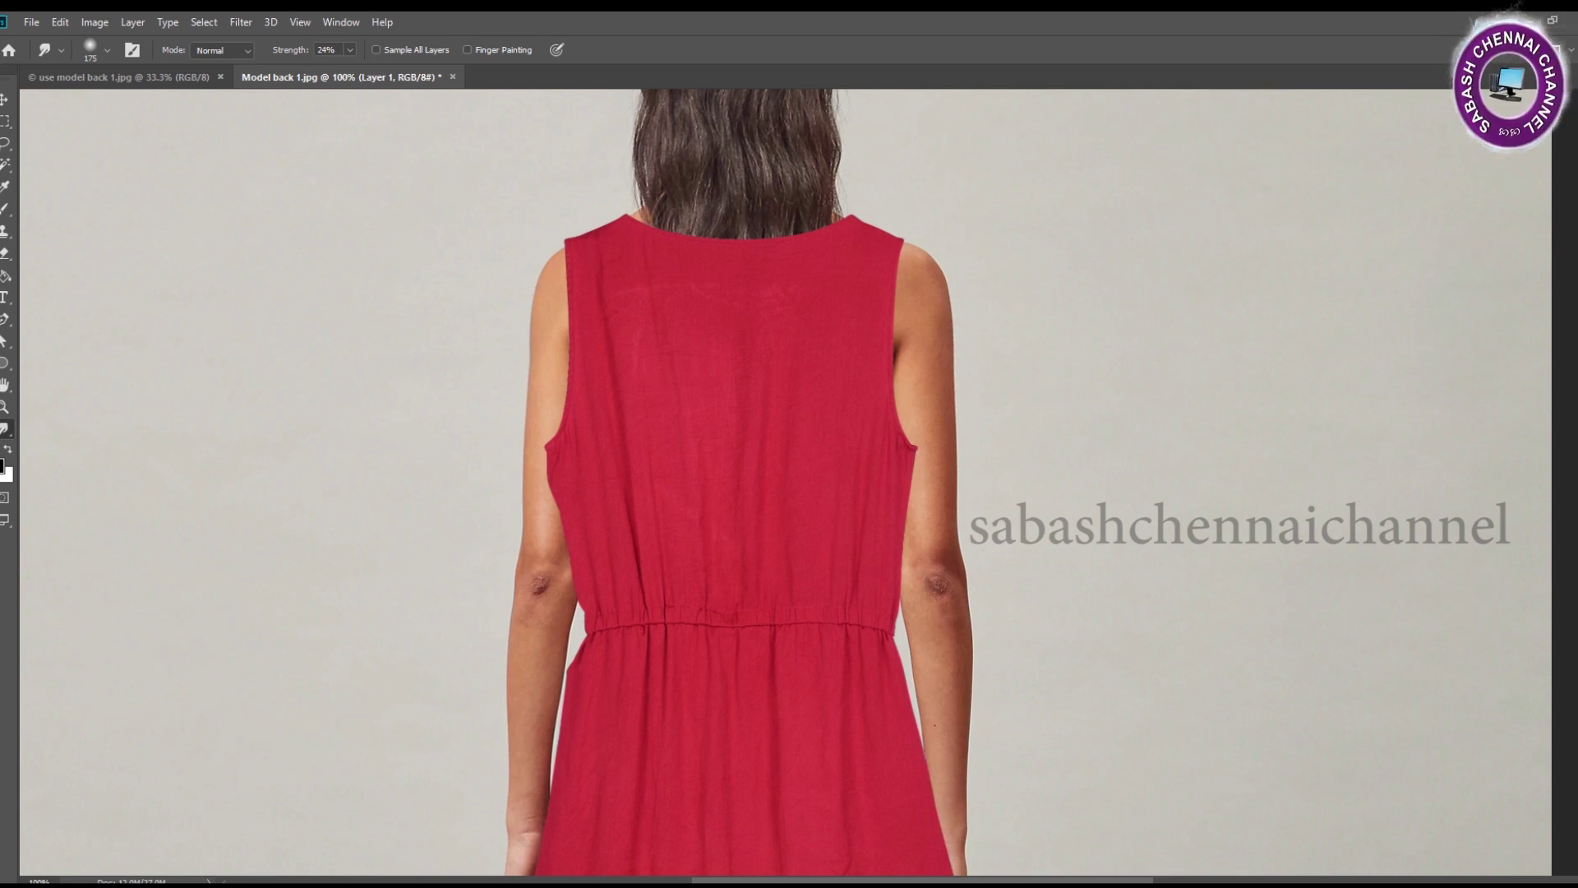
# - Slim the dress edges near the armholes
pyautogui.hotkey('ctrl', 'shift', 'z')
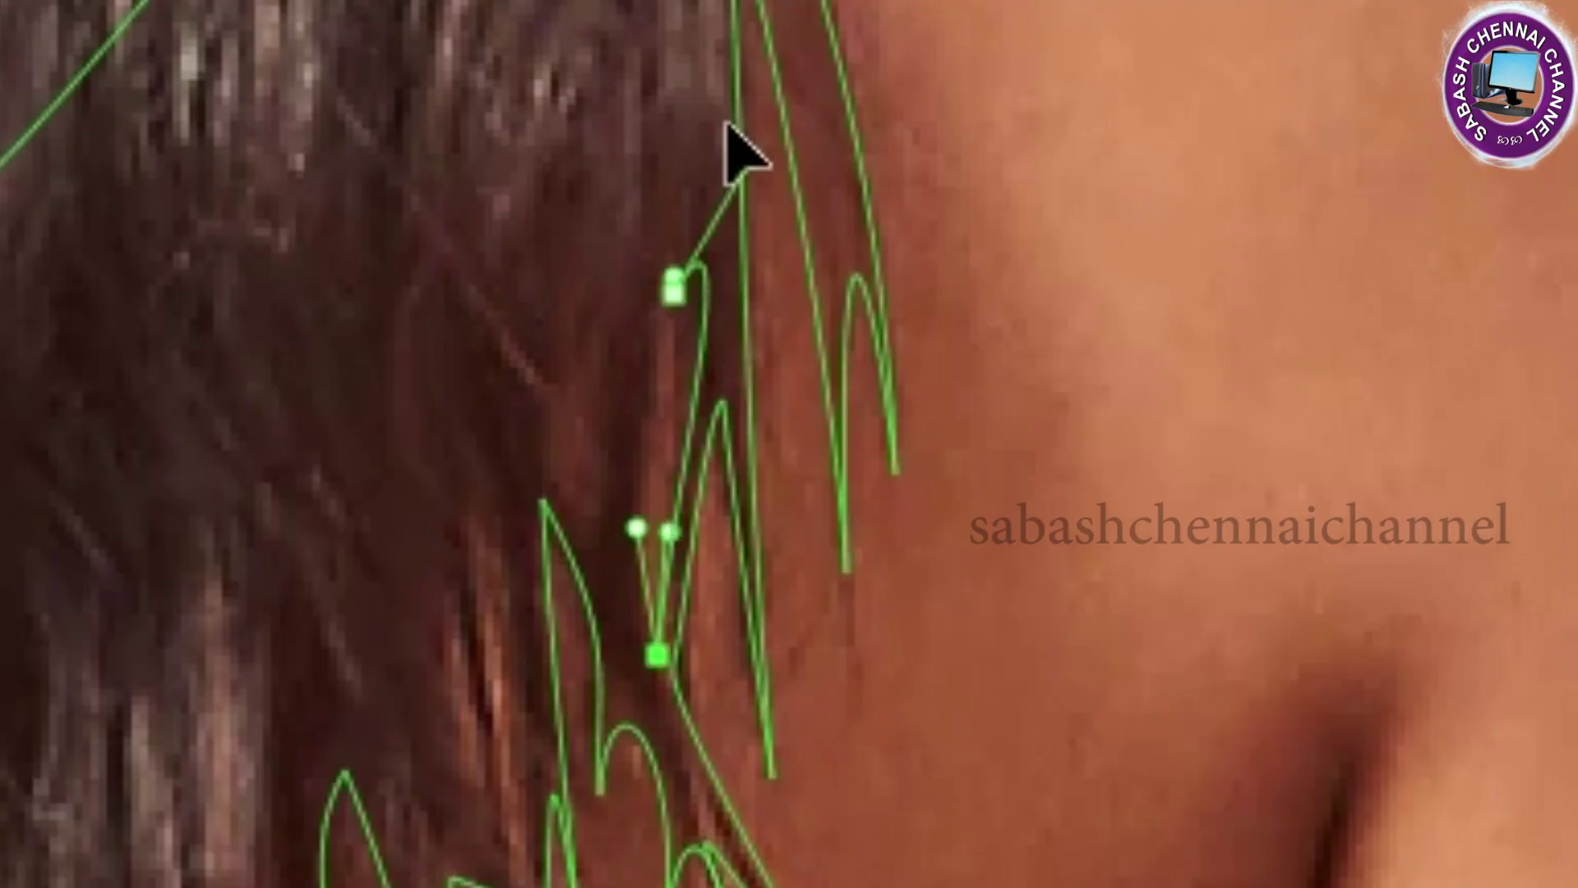
# - Turn the hair path into a selection, fill it on the layer mask, and deselect
pyautogui.hotkey('ctrl', 'Return')
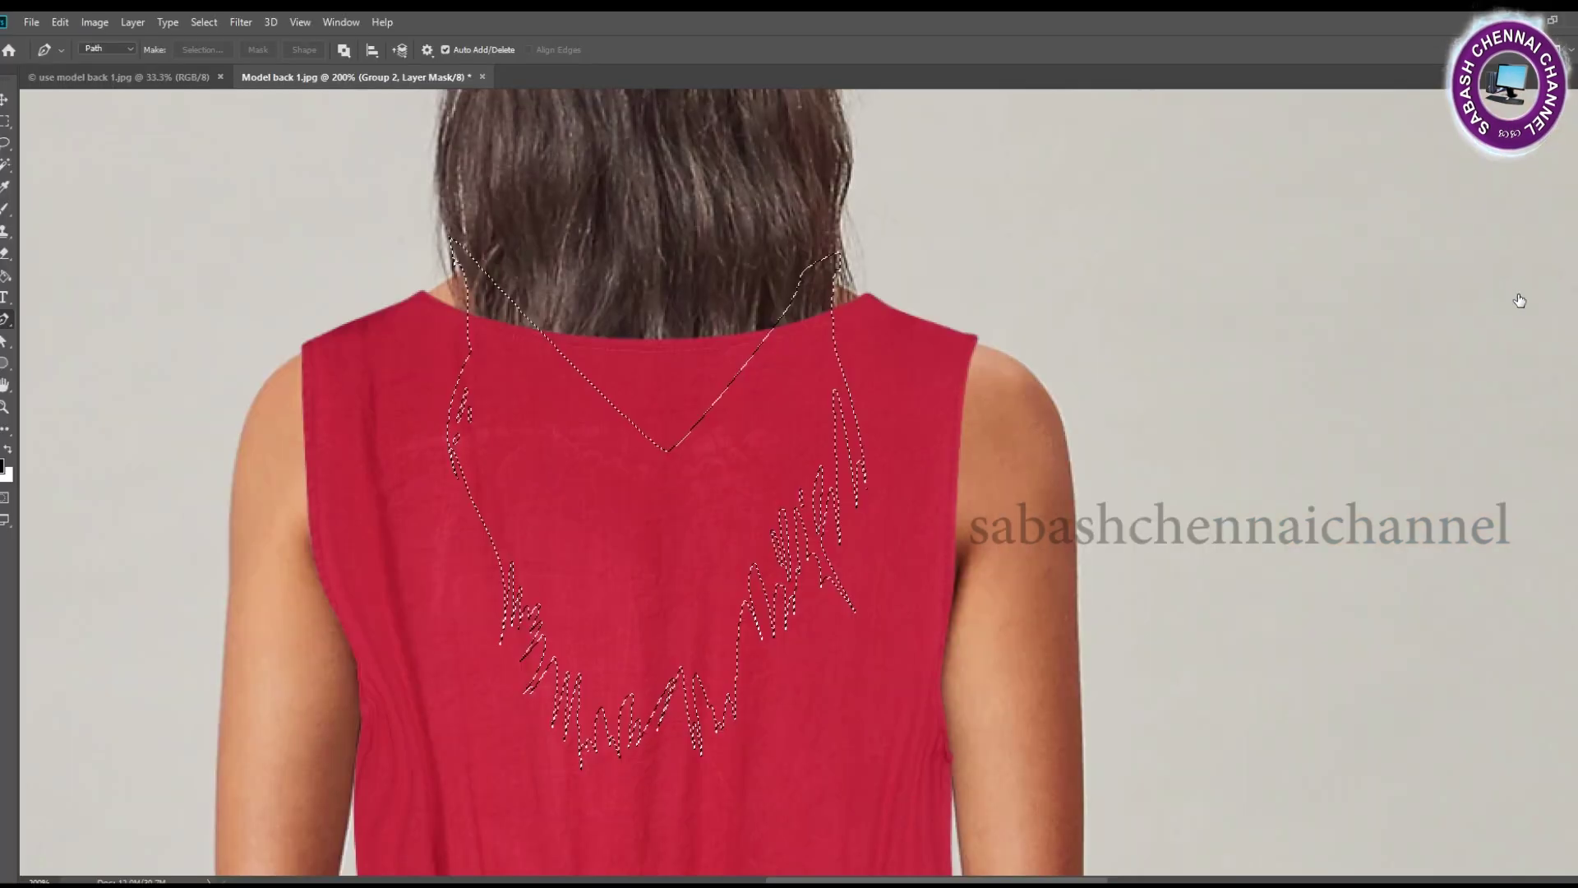
pyautogui.hotkey('ctrl', 'BackSpace')
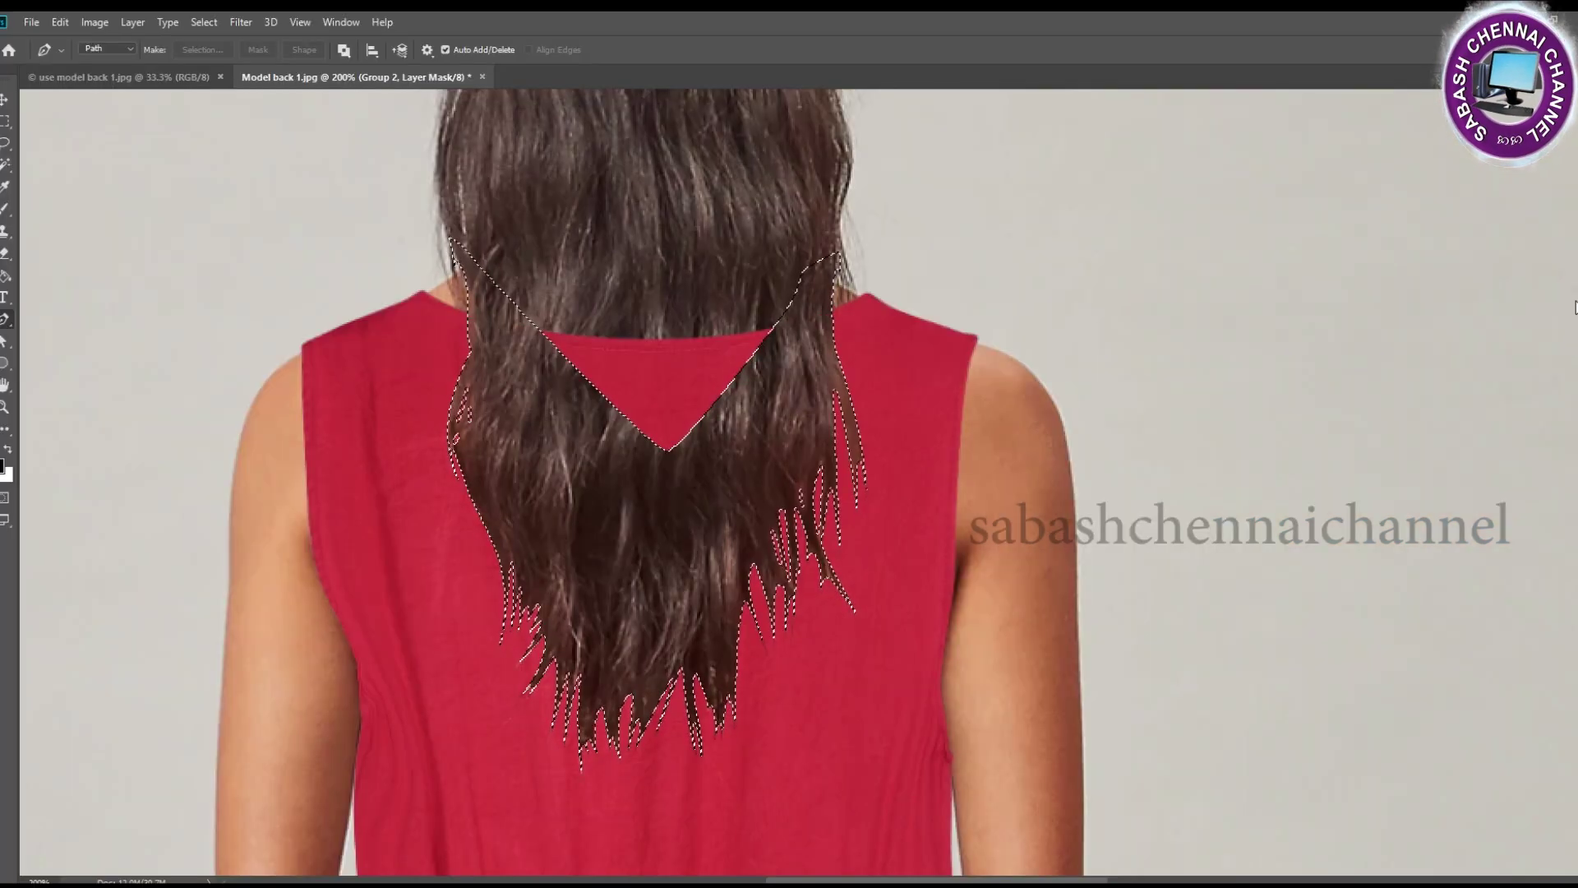
pyautogui.hotkey('ctrl', 'd')
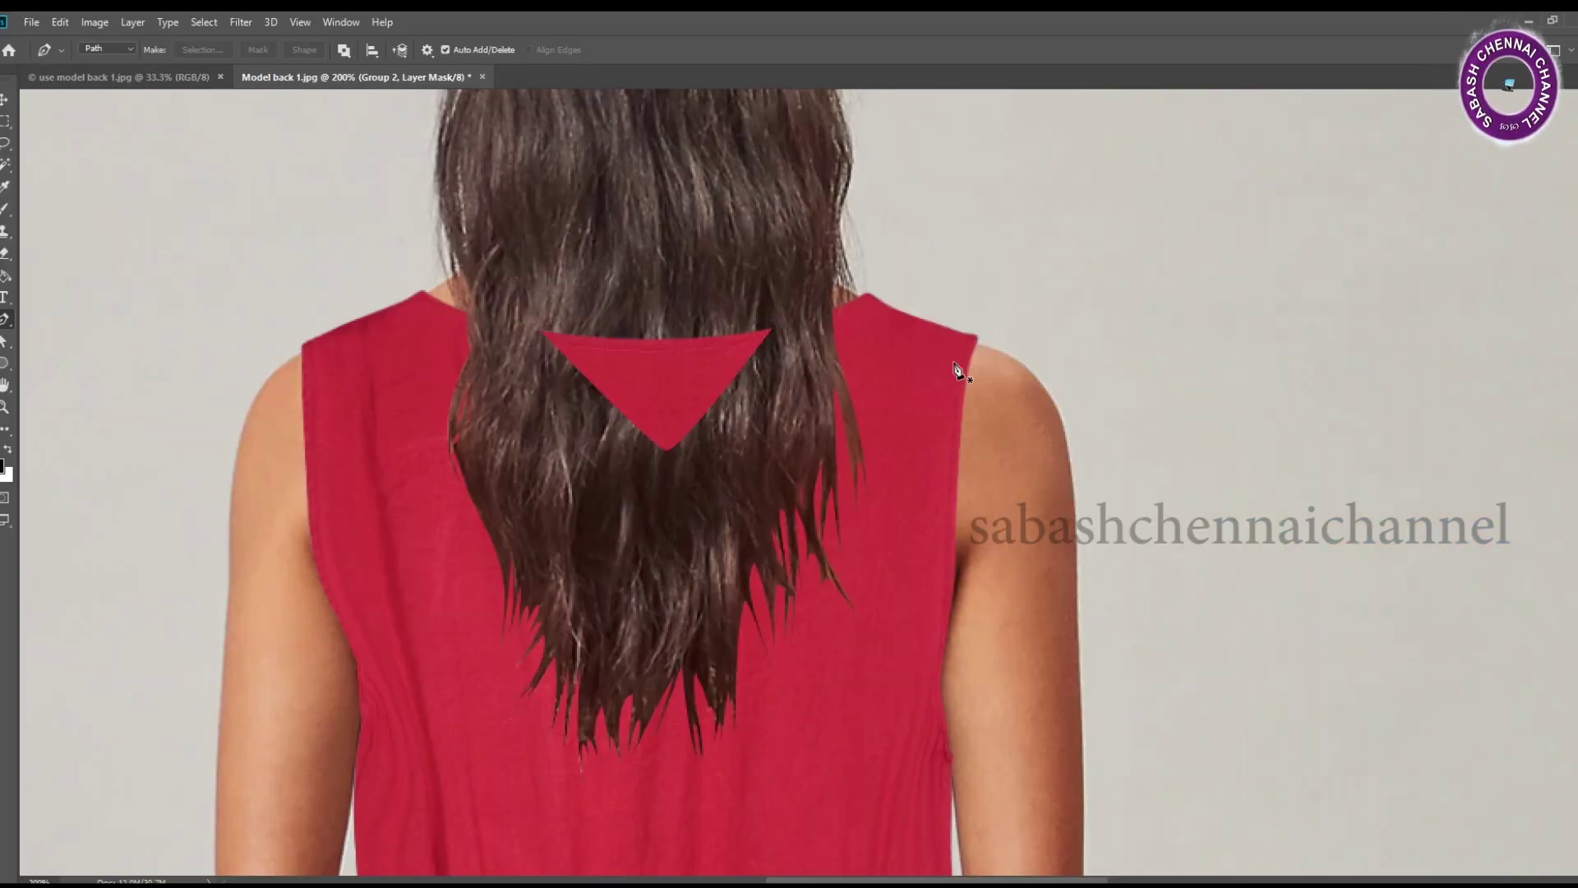
pyautogui.press('e')
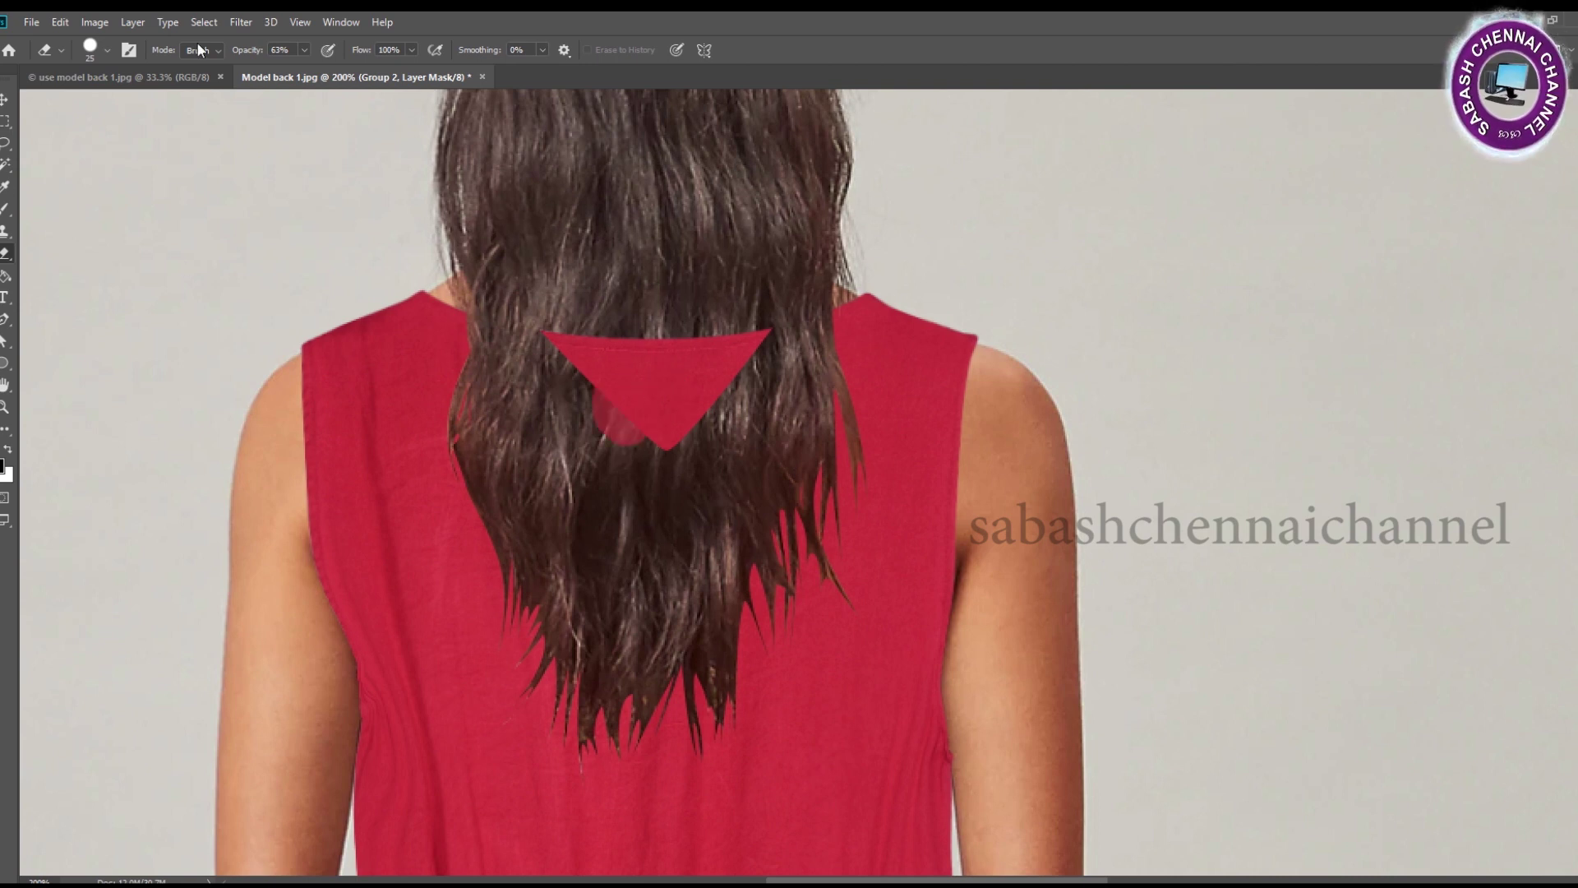
# - Erase the leftover red triangle at 100% opacity, then check the hair edges around the shoulders
pyautogui.press('x')
pyautogui.press('0')
pyautogui.moveTo(559, 345)
pyautogui.mouseDown()
pyautogui.moveTo(616, 468)
pyautogui.moveTo(806, 346)
pyautogui.mouseUp()
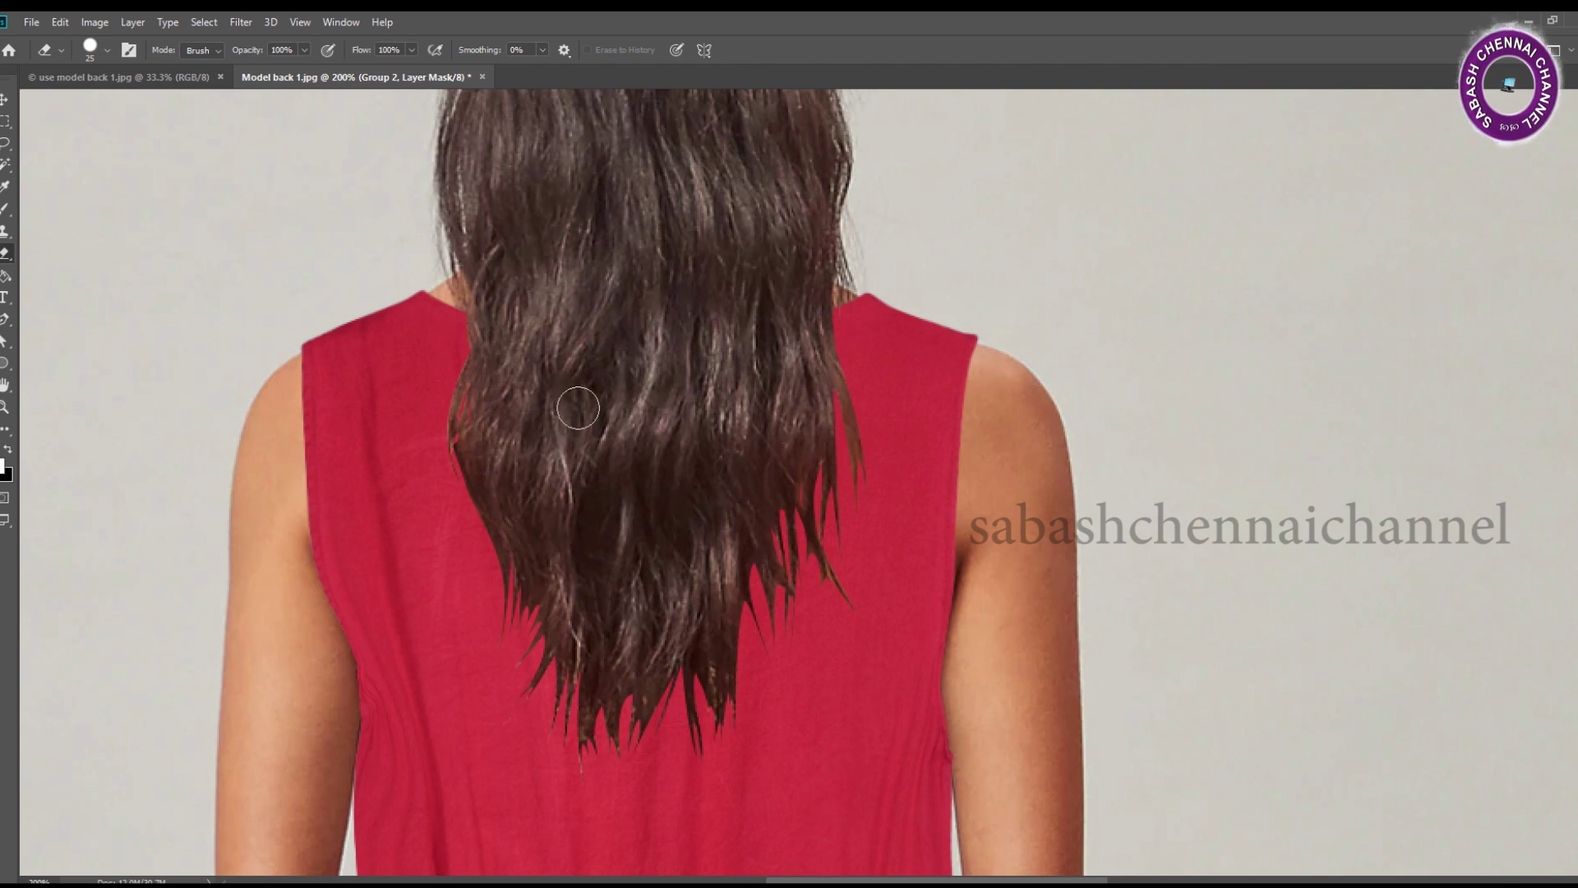
pyautogui.press('b')
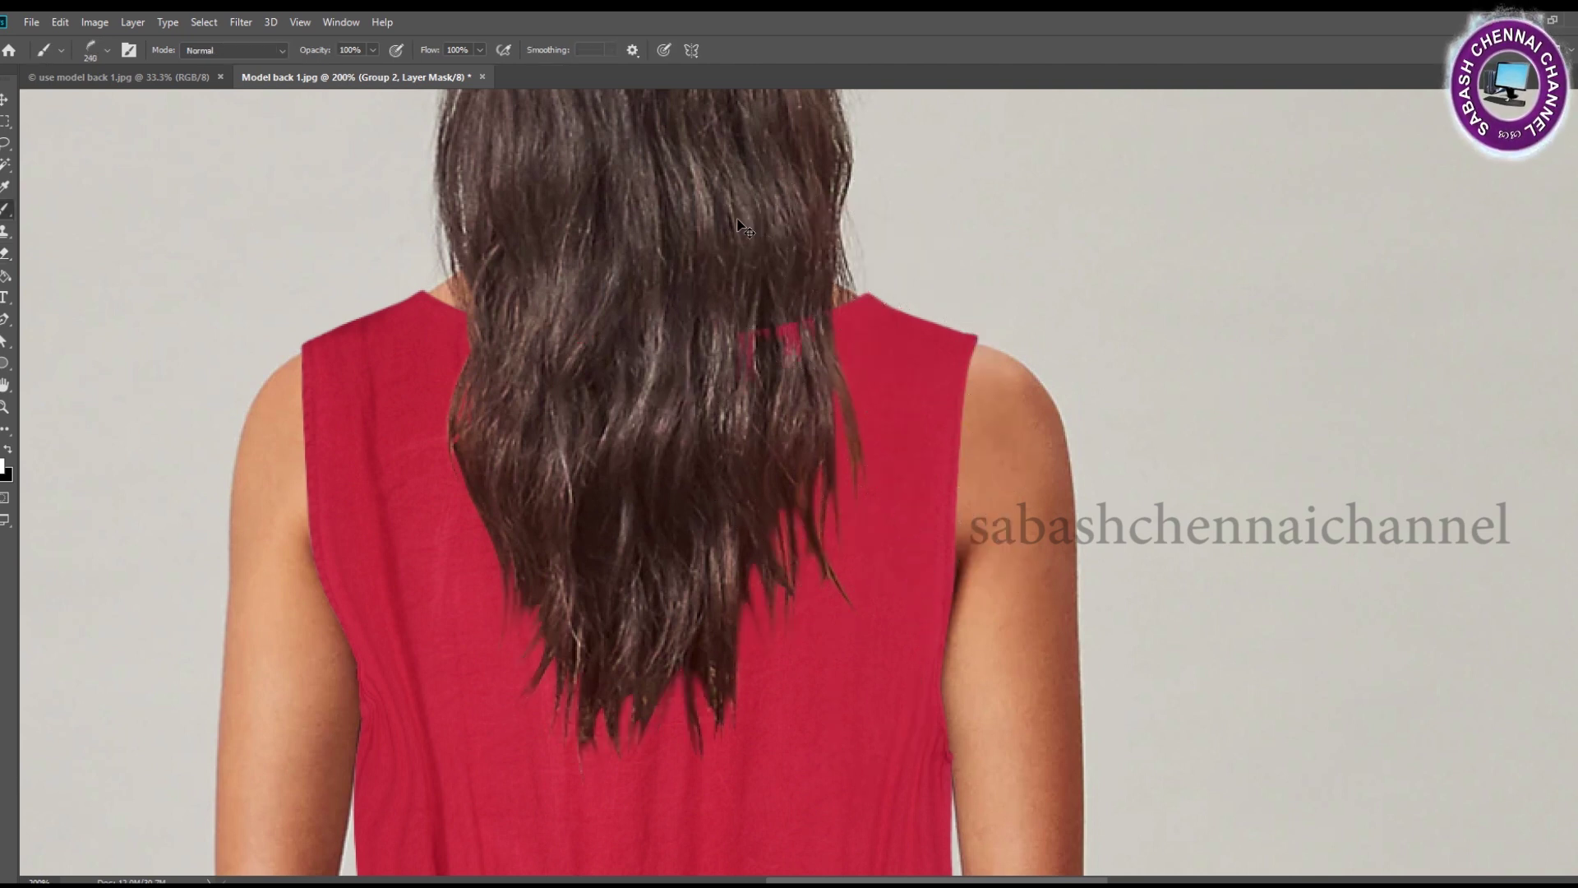
pyautogui.moveTo(651, 254); pyautogui.dragTo(714, 118)
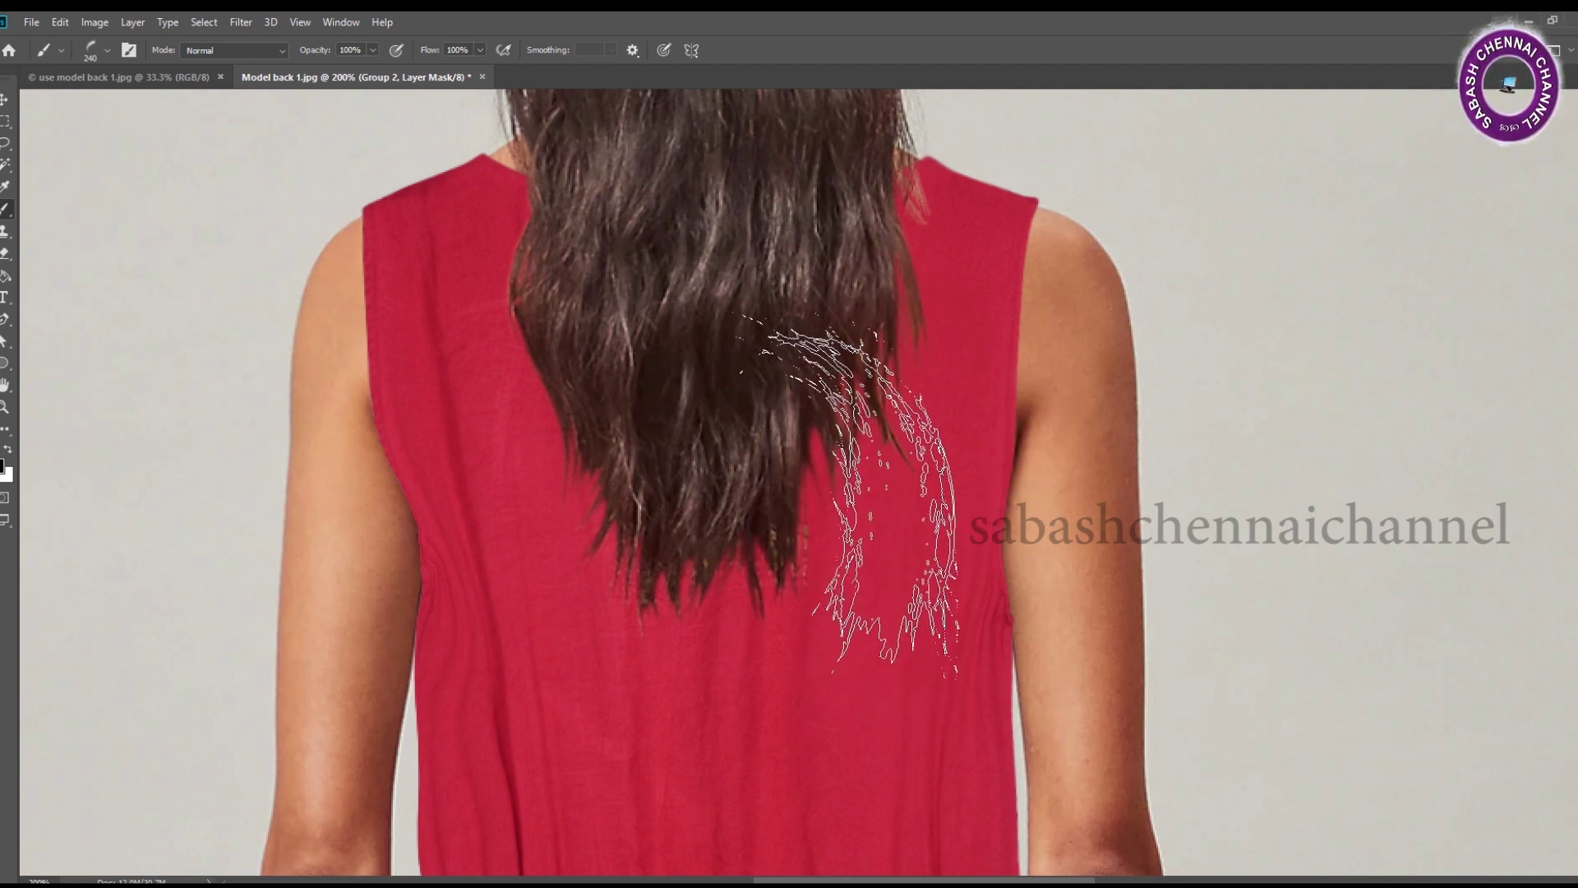
pyautogui.moveTo(898, 398); pyautogui.dragTo(982, 510)
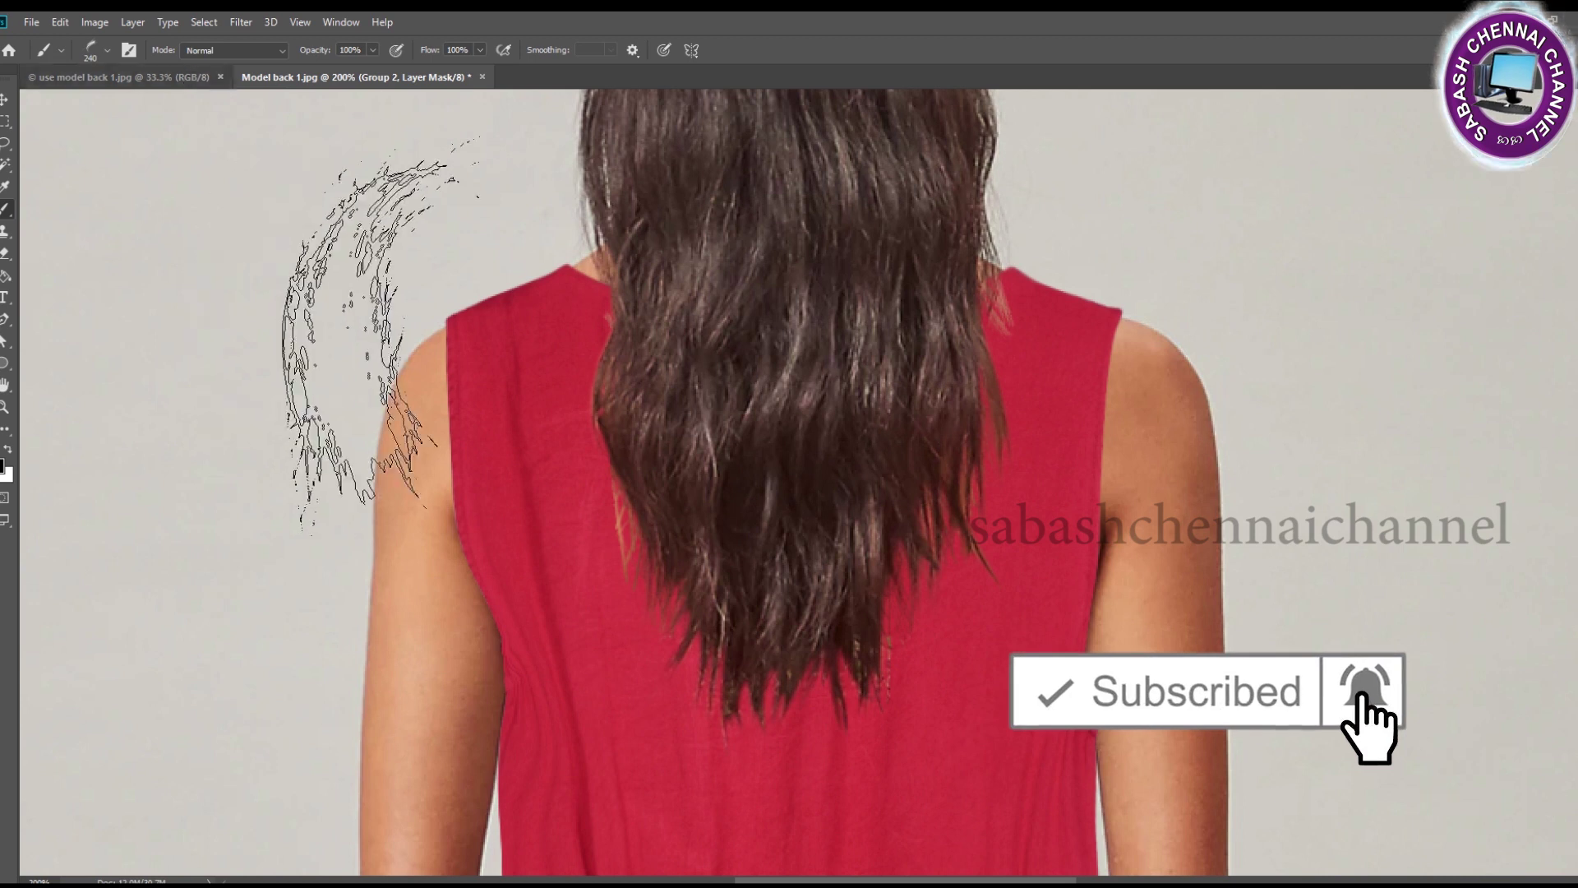
pyautogui.press('e')
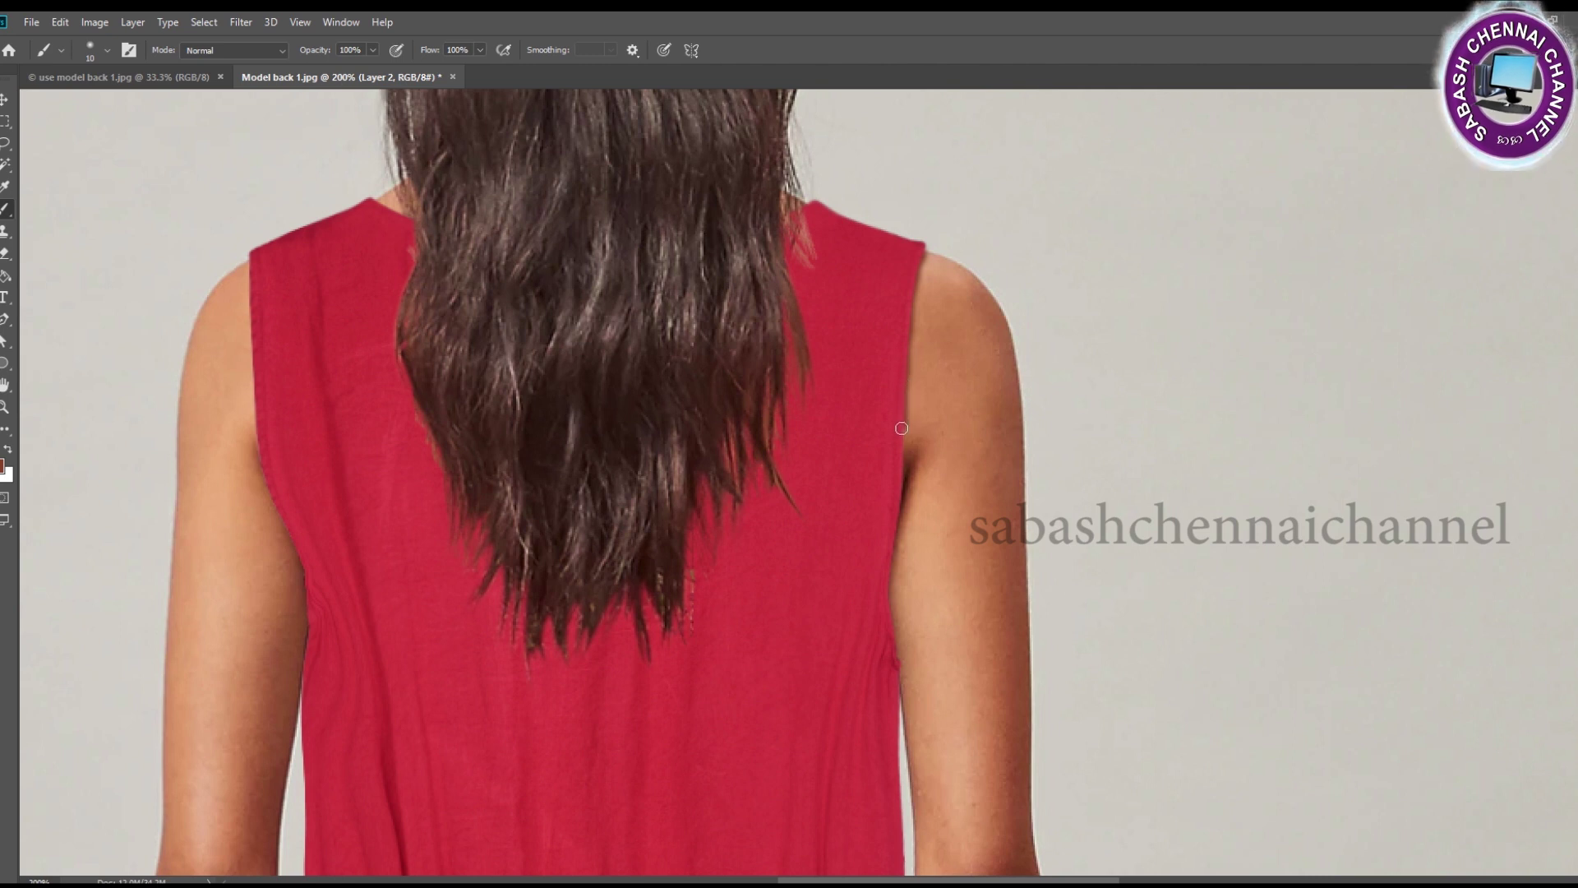
# - Retouch the dress edges along the arms, elbows, lower dress and shoulders
pyautogui.moveTo(888, 499); pyautogui.dragTo(878, 282)
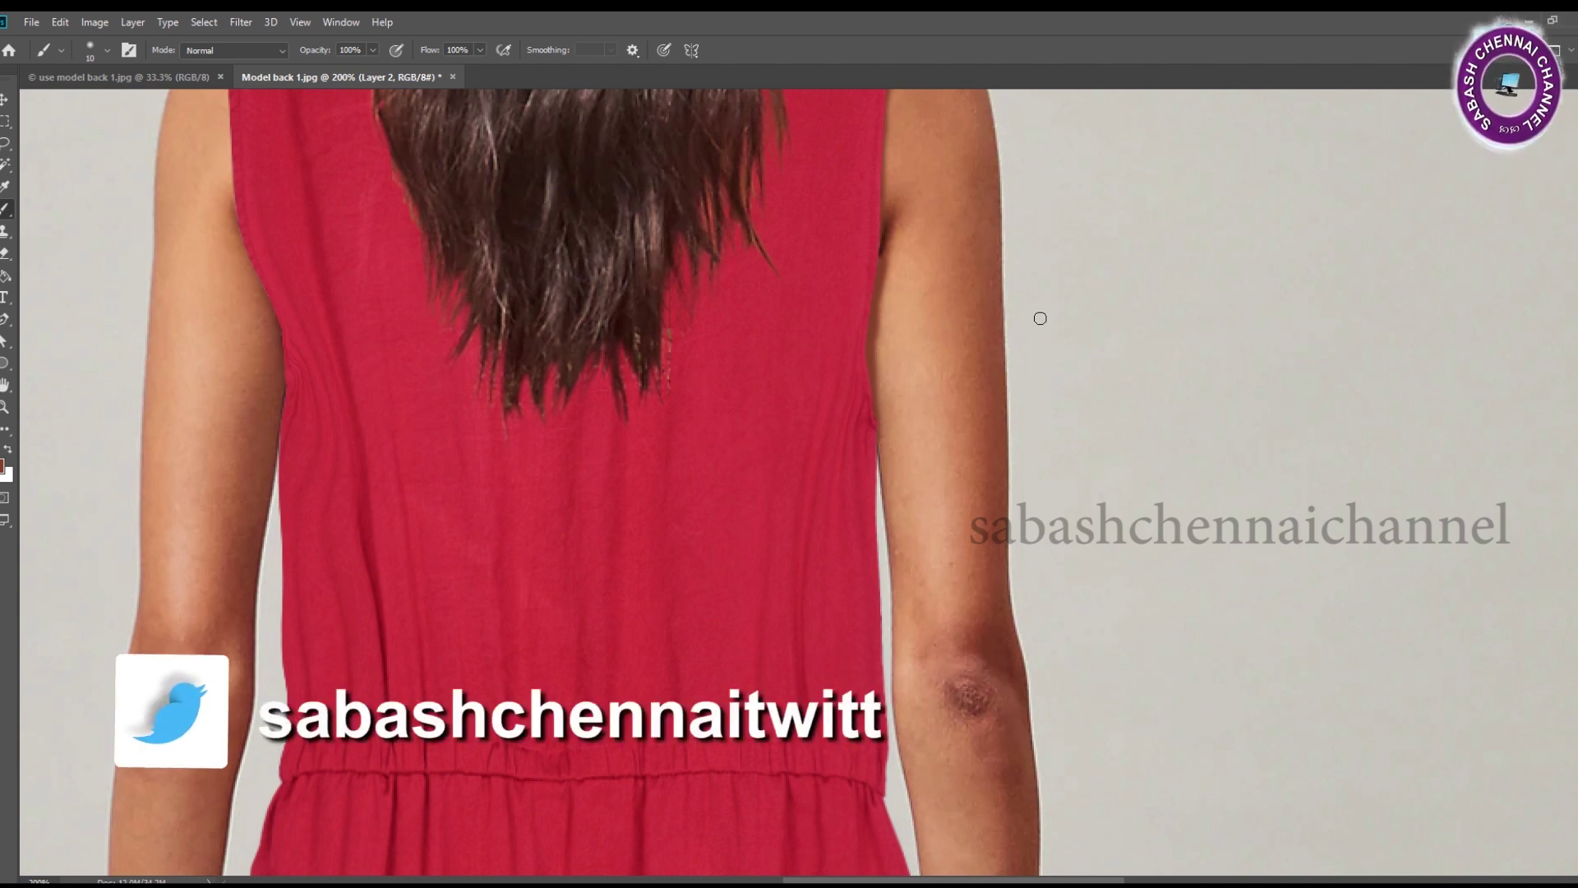
pyautogui.scroll(-5, 948, 365)
pyautogui.scroll(-5, 877, 366)
pyautogui.moveTo(941, 310)
pyautogui.mouseDown()
pyautogui.moveTo(1106, 442)
pyautogui.moveTo(986, 334)
pyautogui.moveTo(863, 274)
pyautogui.moveTo(768, 475)
pyautogui.moveTo(735, 741)
pyautogui.mouseUp()
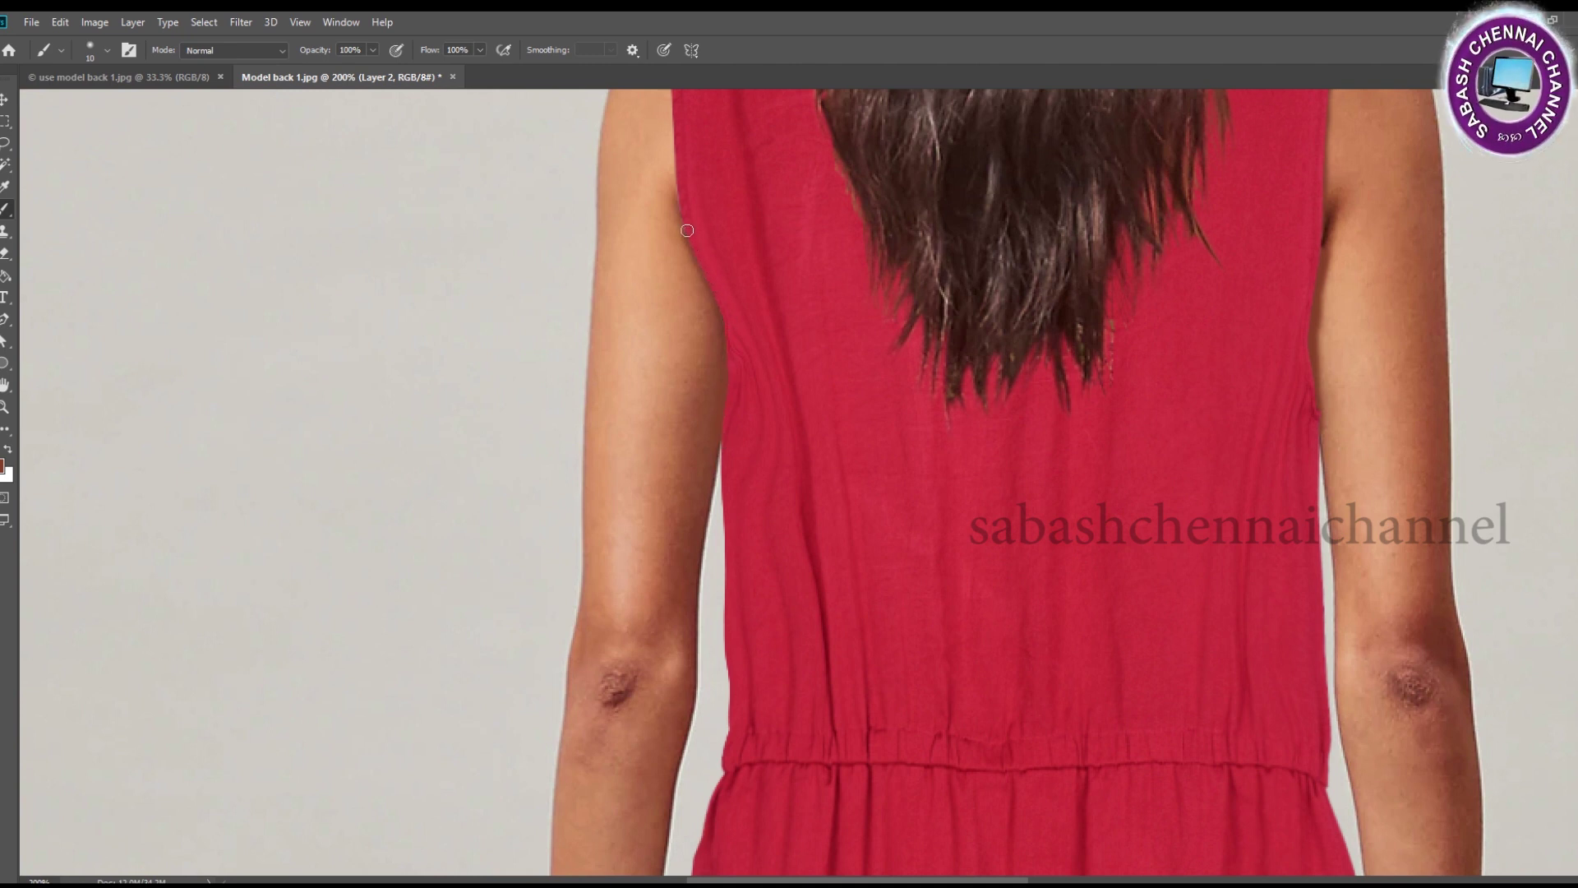
pyautogui.hscroll(-1, 724, 247)
pyautogui.scroll(3, 761, 287)
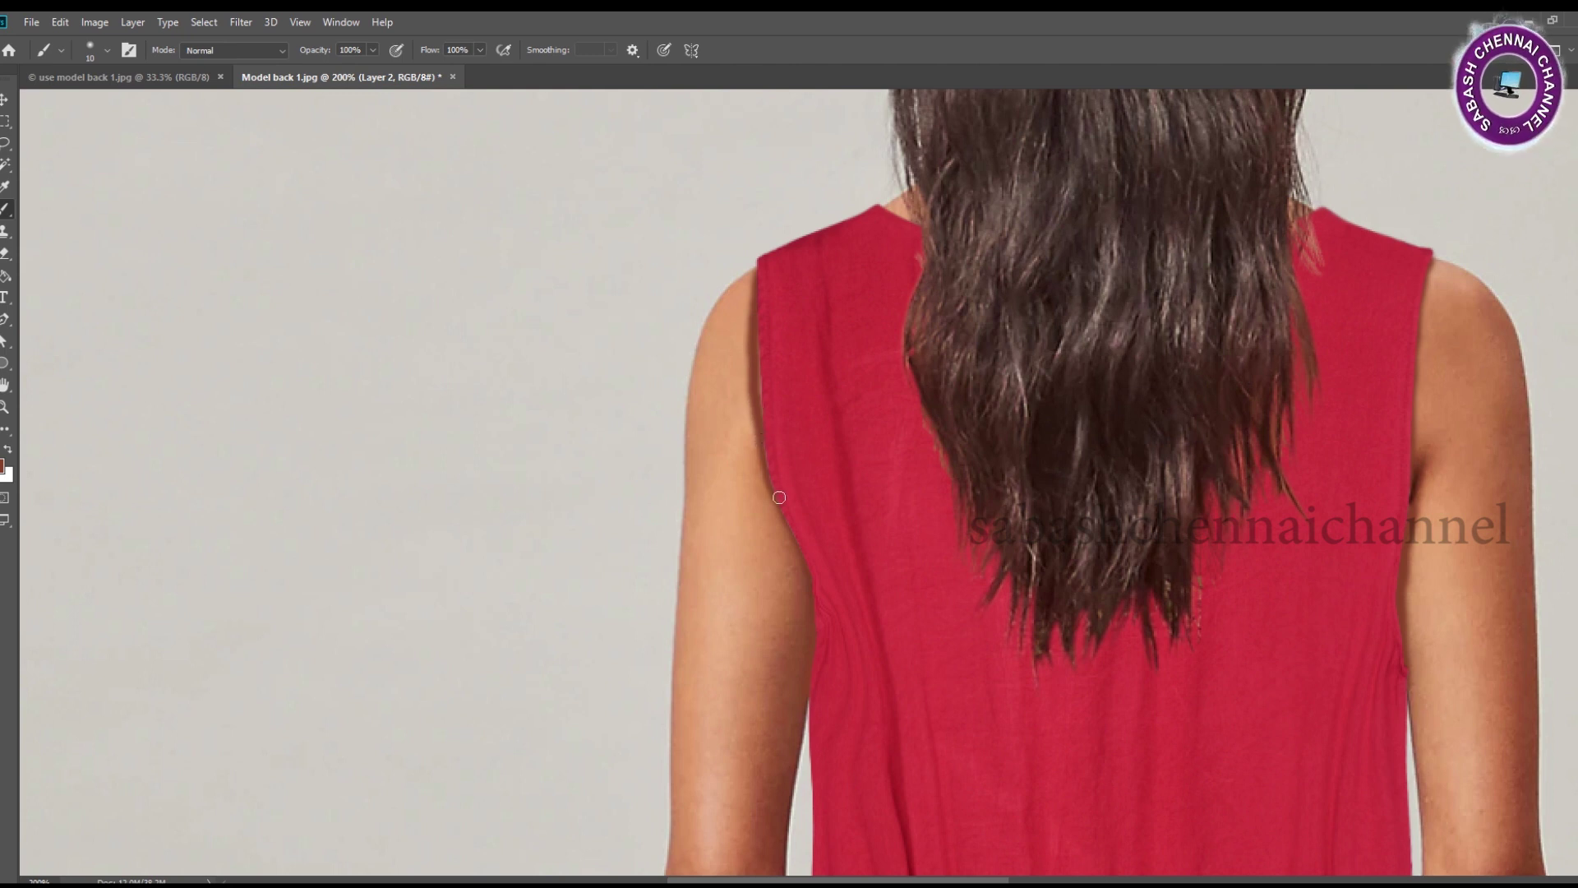
pyautogui.moveTo(768, 471); pyautogui.dragTo(773, 564)
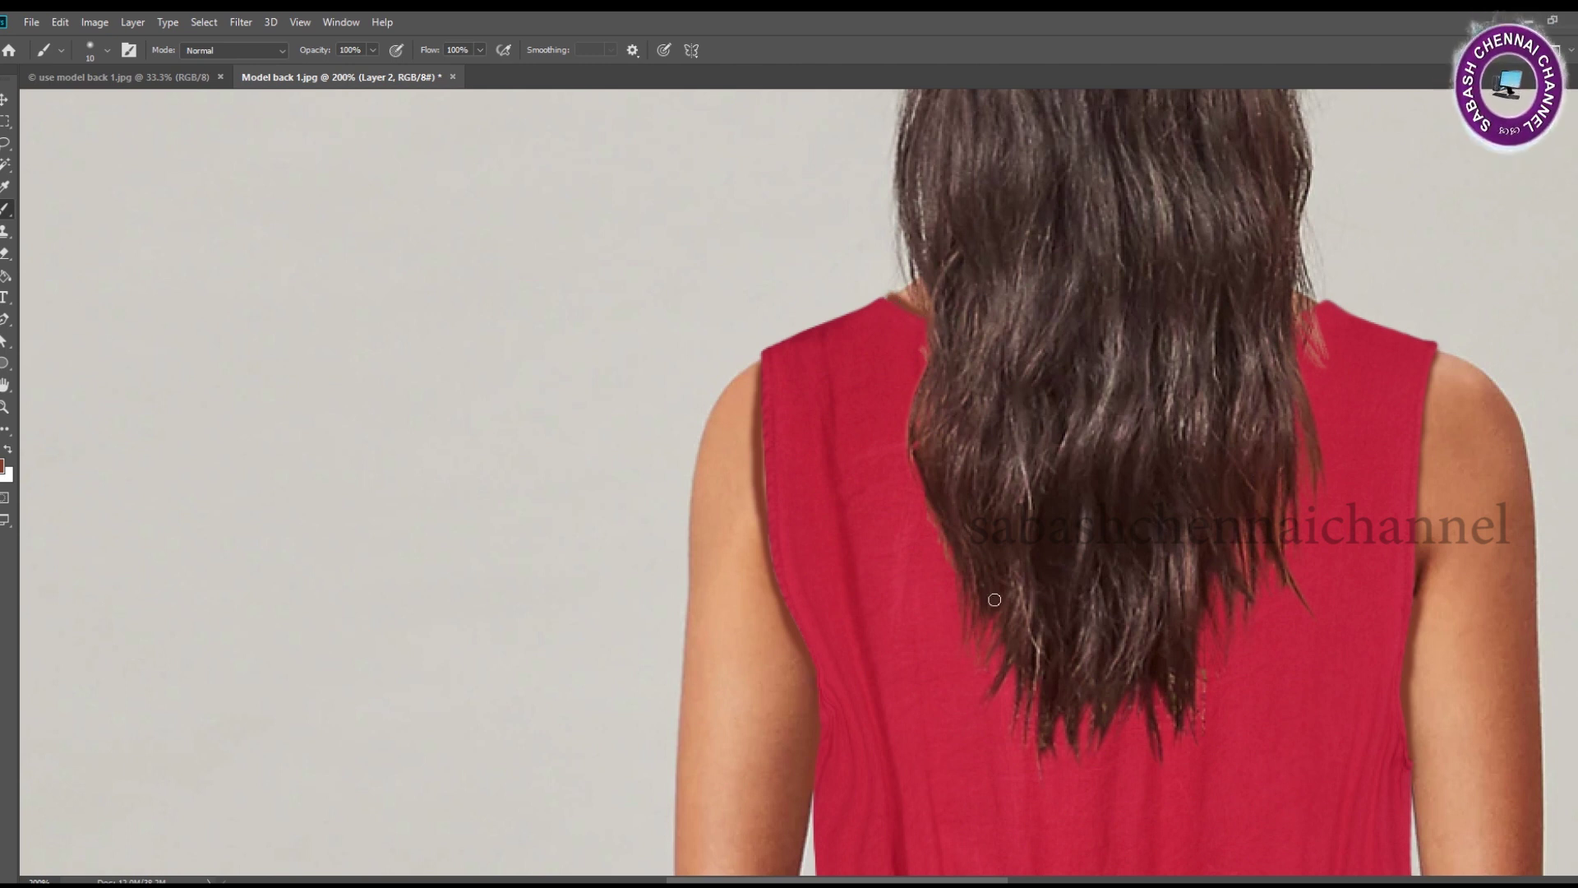
pyautogui.press('r')
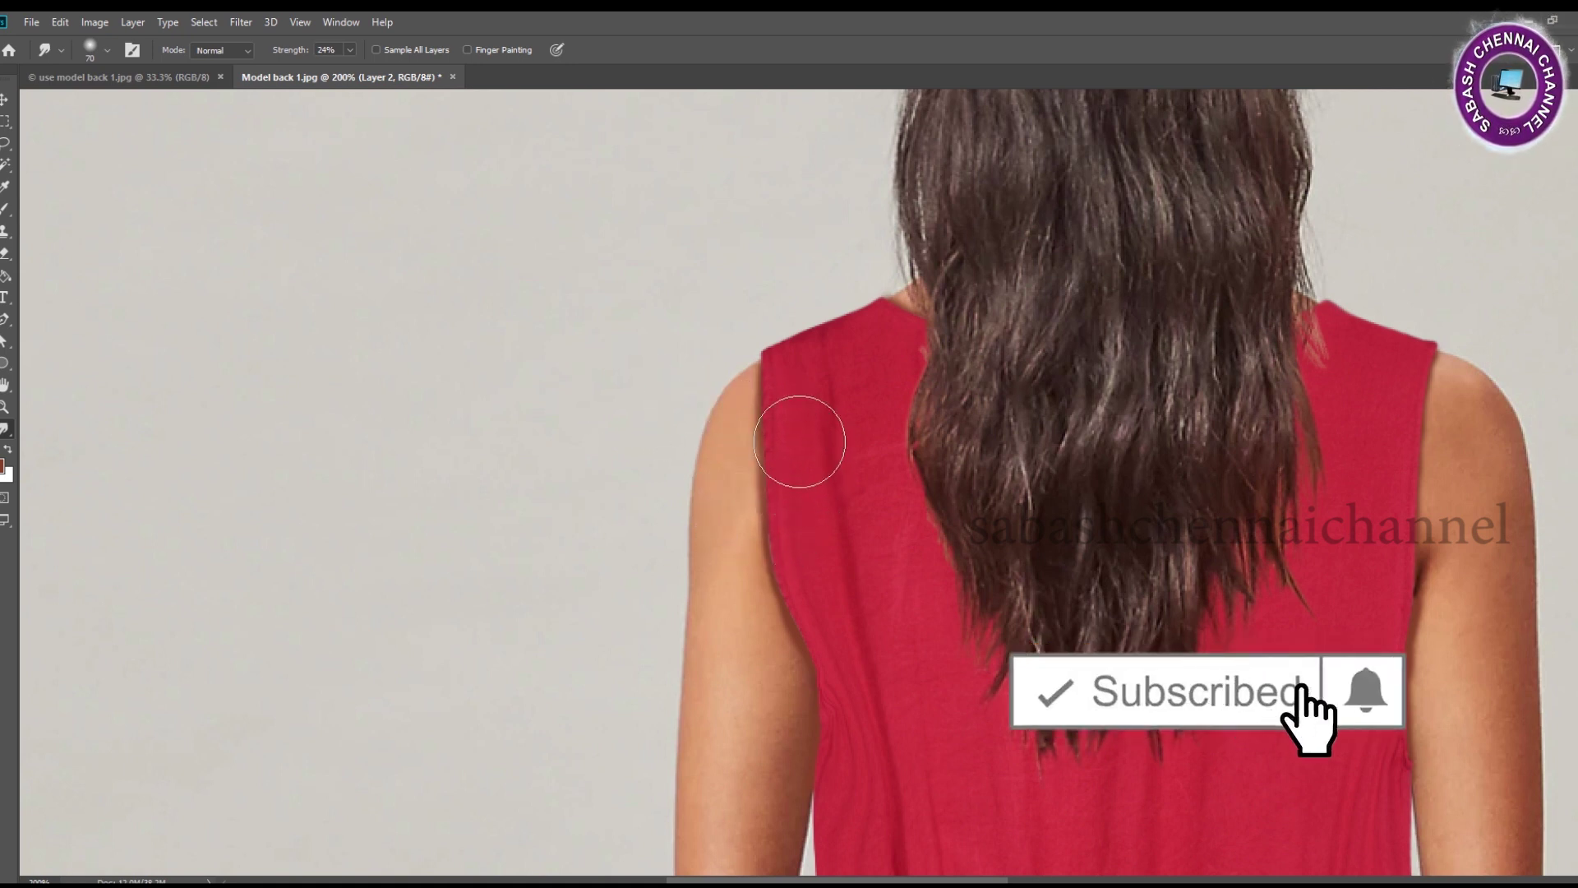
# - Smudge the dress's left side edge, then zoom out and enlarge the brush for the hem
pyautogui.moveTo(818, 607)
pyautogui.mouseDown()
pyautogui.moveTo(835, 666)
pyautogui.moveTo(682, 317)
pyautogui.moveTo(874, 246)
pyautogui.moveTo(691, 546)
pyautogui.mouseUp()
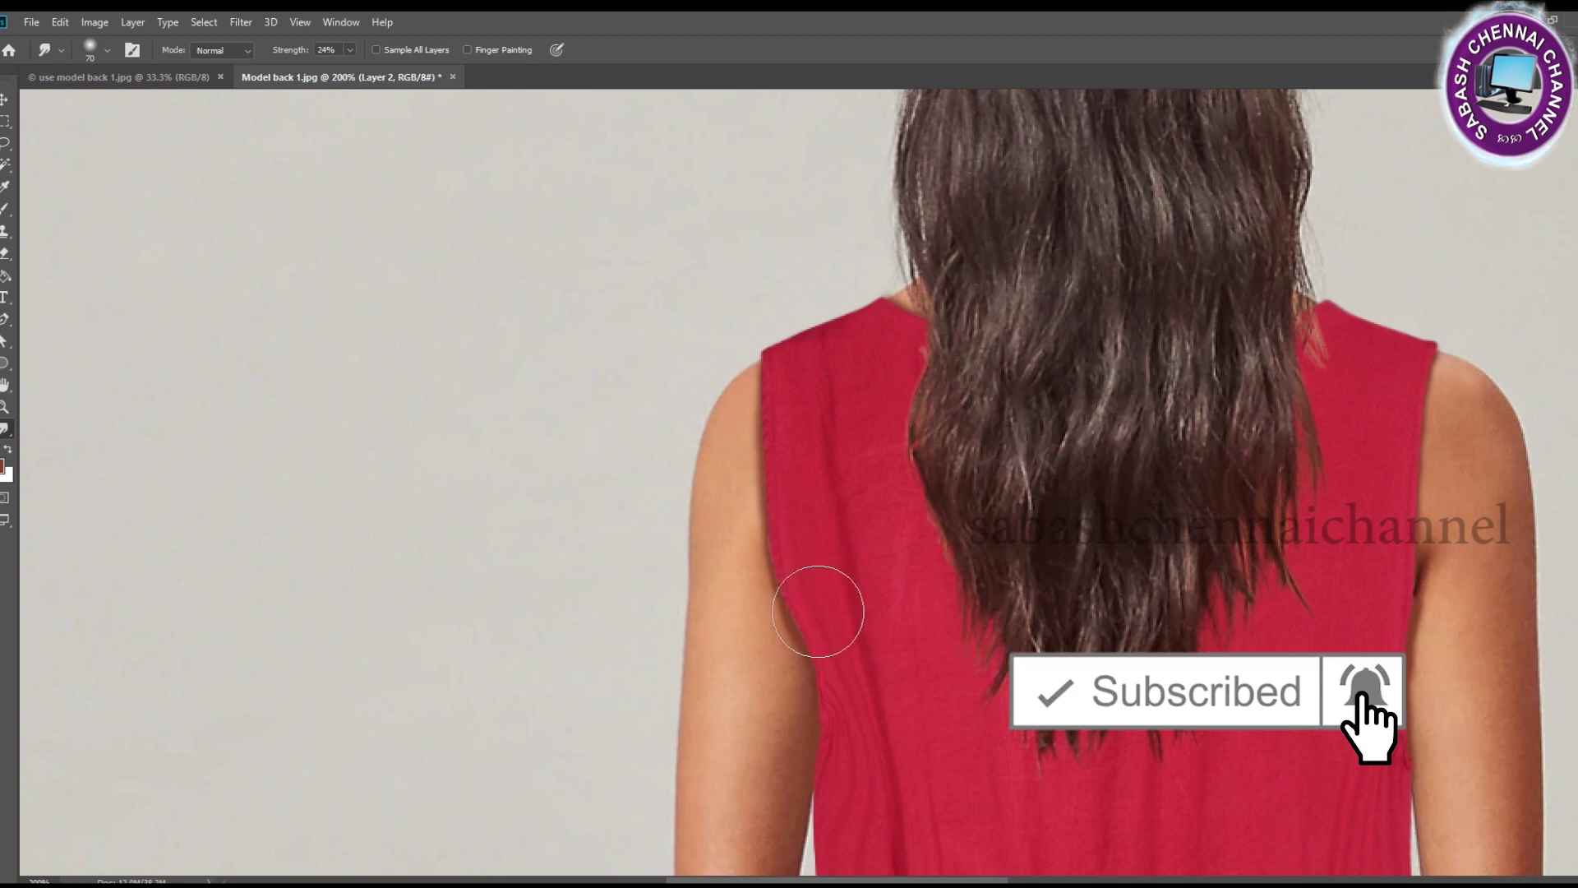
pyautogui.hotkey('ctrl', '-')
pyautogui.press('b')
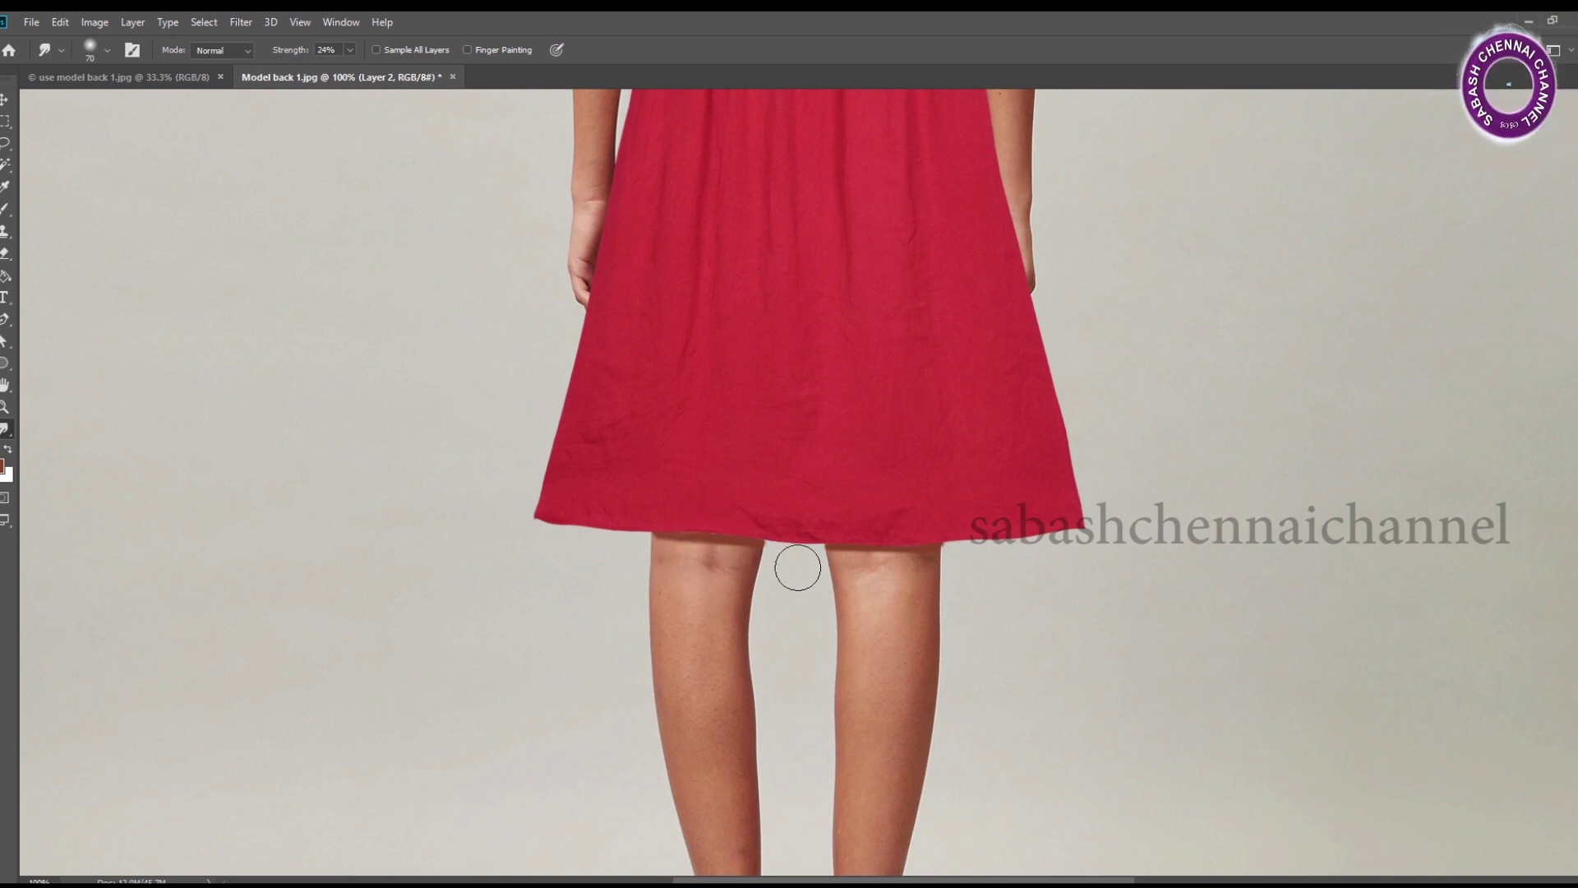
pyautogui.press(']')
pyautogui.press(']')
pyautogui.press(']')
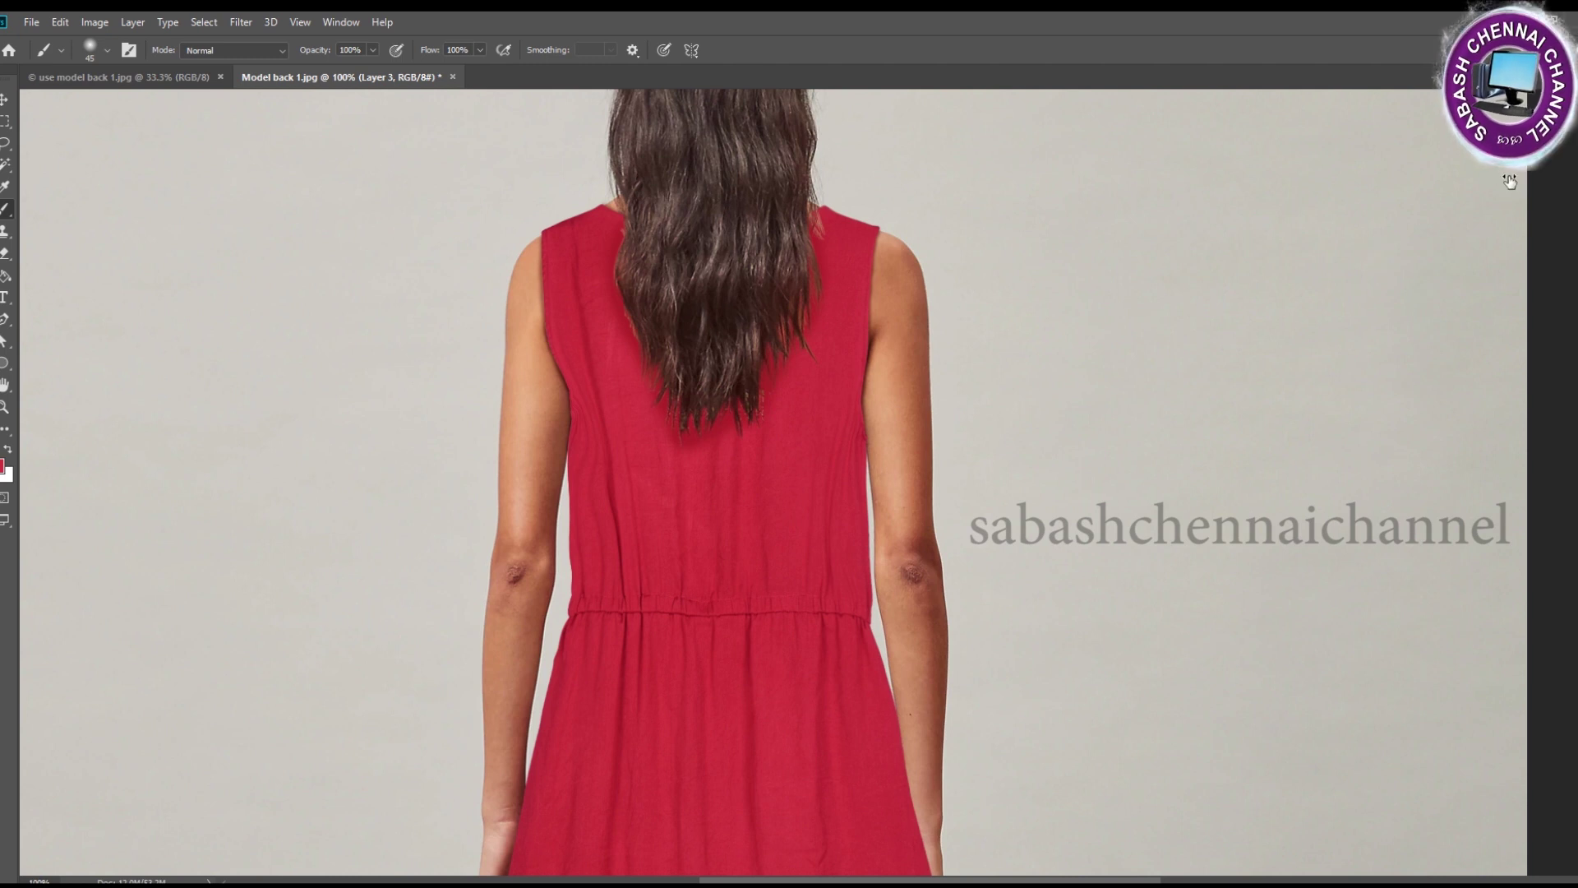
pyautogui.hotkey('ctrl', '+')
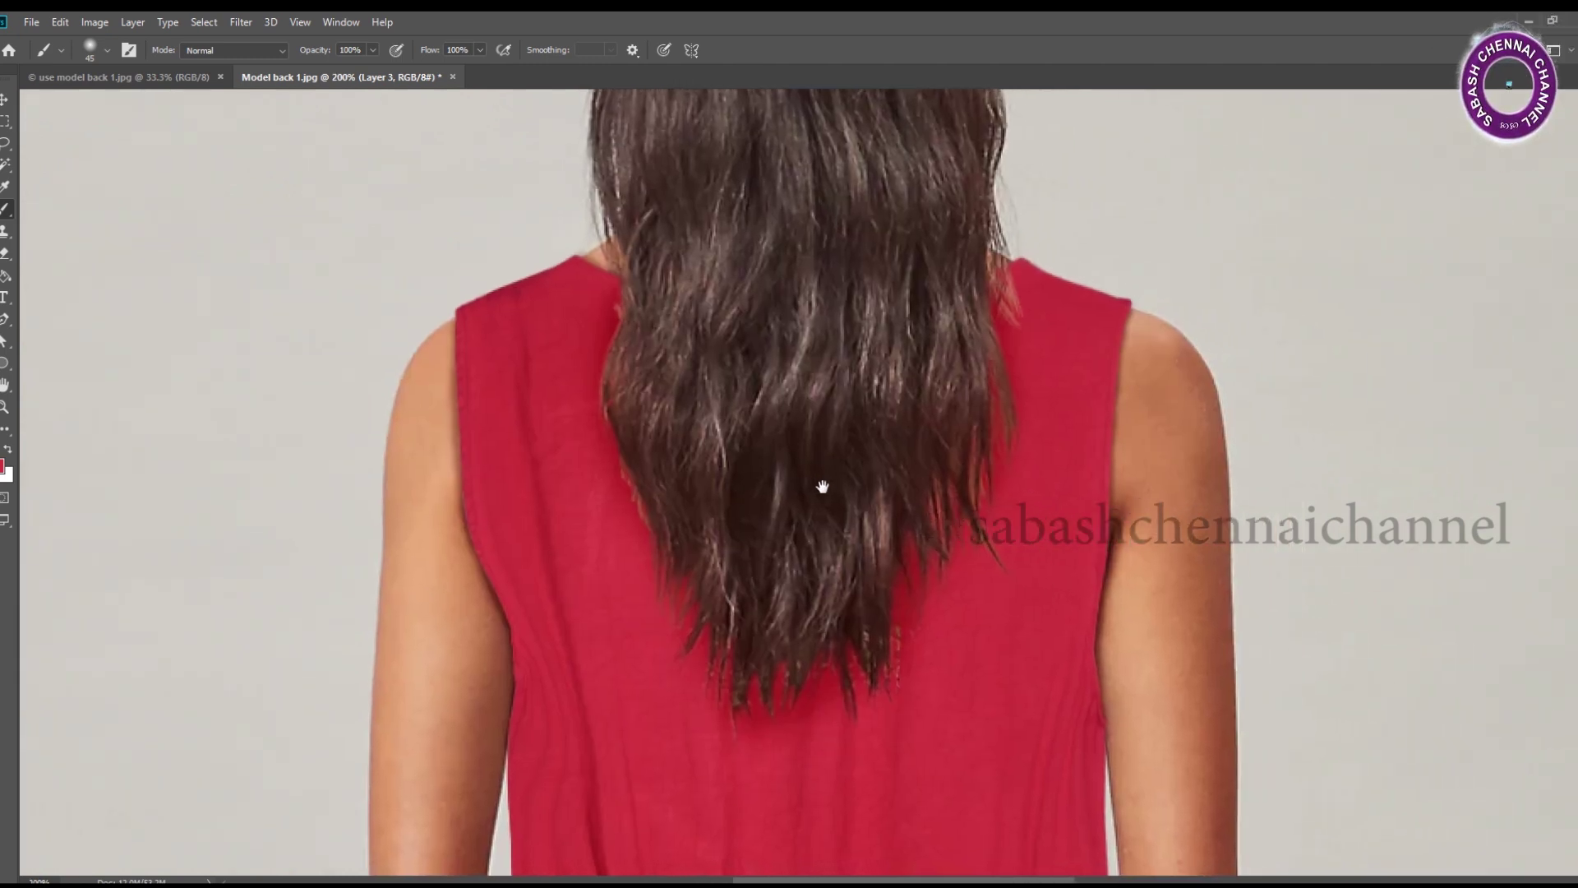
pyautogui.moveTo(891, 494)
pyautogui.mouseDown()
pyautogui.moveTo(874, 430)
pyautogui.moveTo(969, 486)
pyautogui.mouseUp()
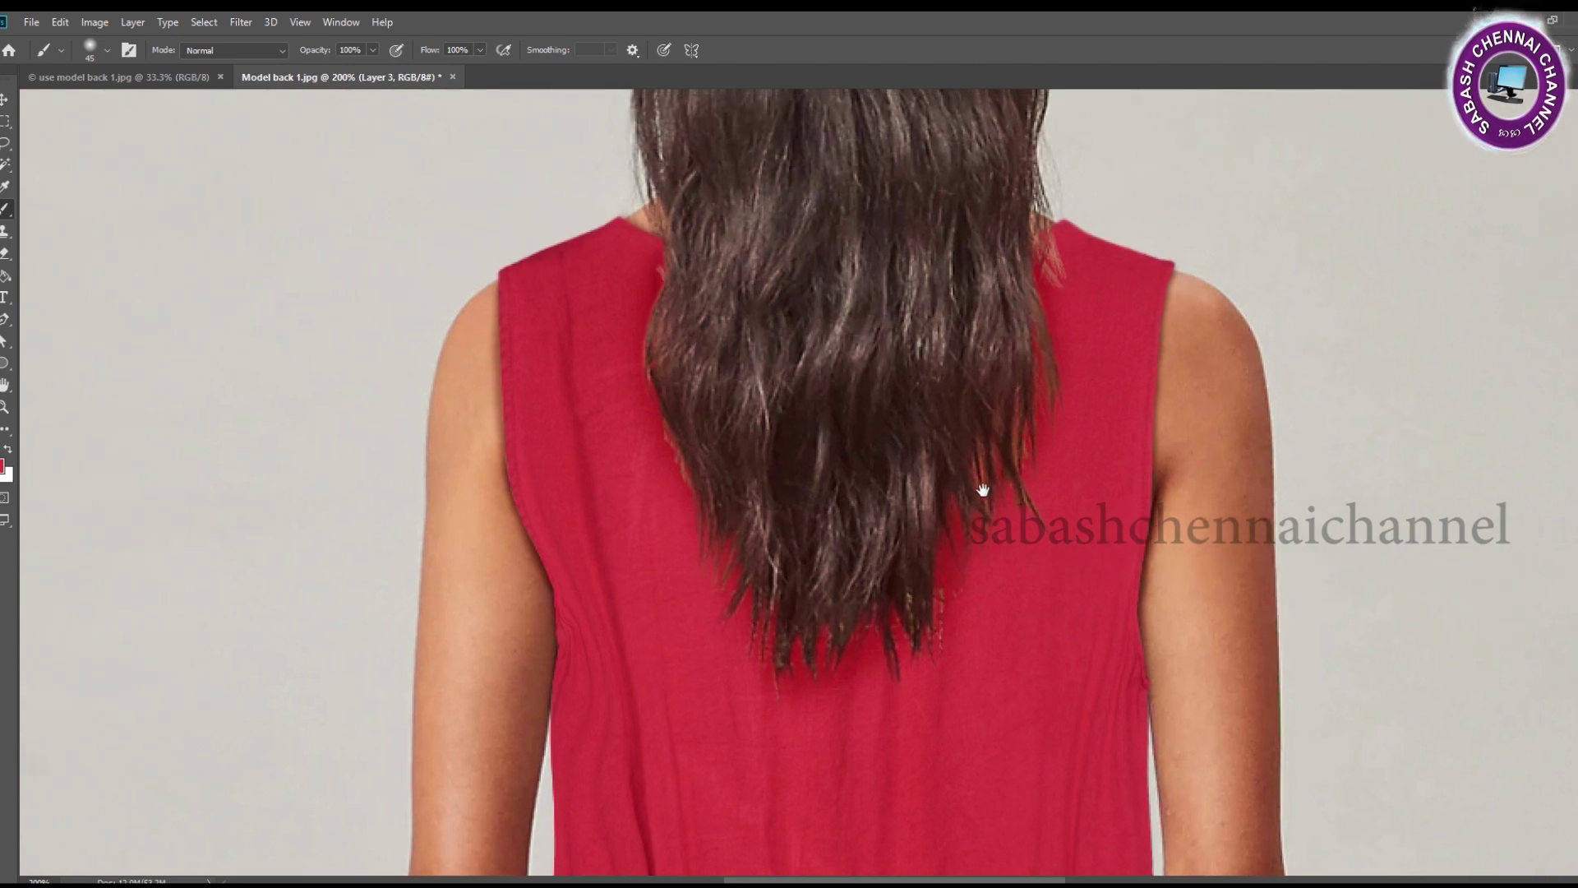